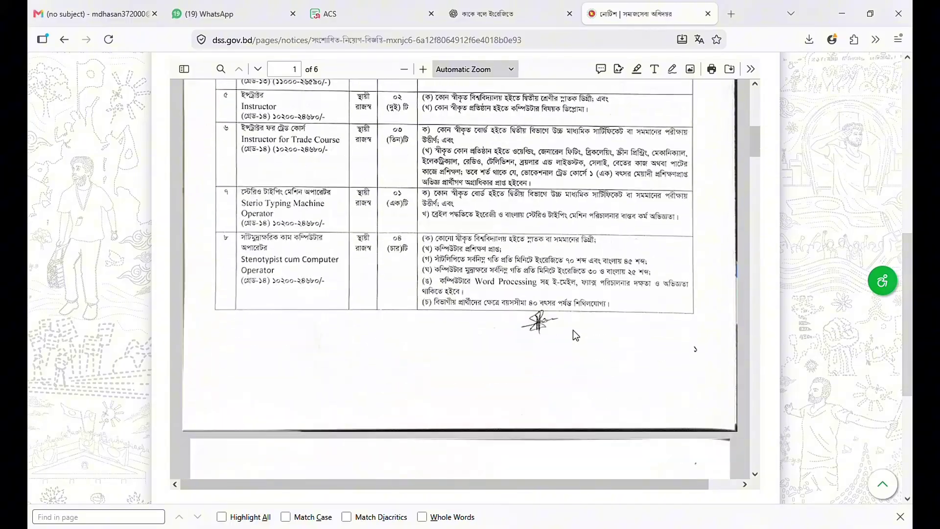
# - Scroll through the recruitment notice PDF down to the application conditions on page 5
pyautogui.scroll(-15, 576, 334)
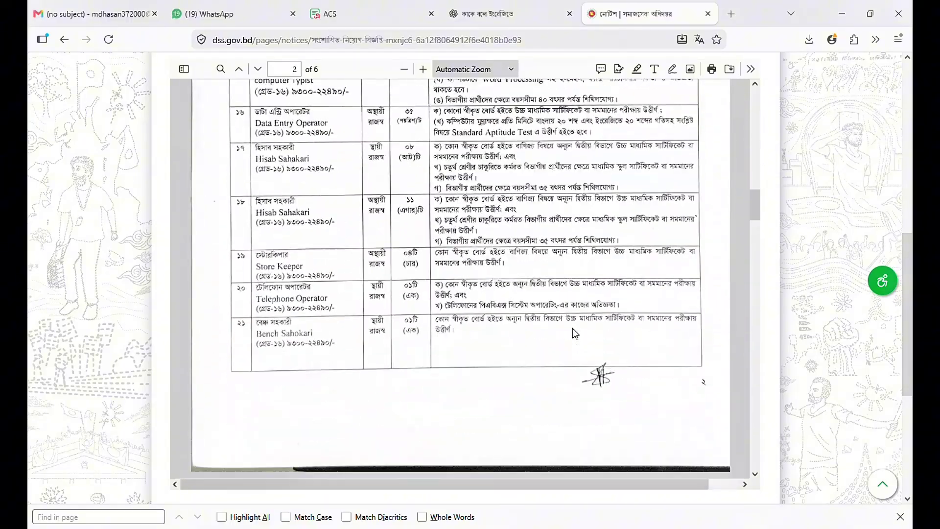
pyautogui.scroll(-15, 576, 333)
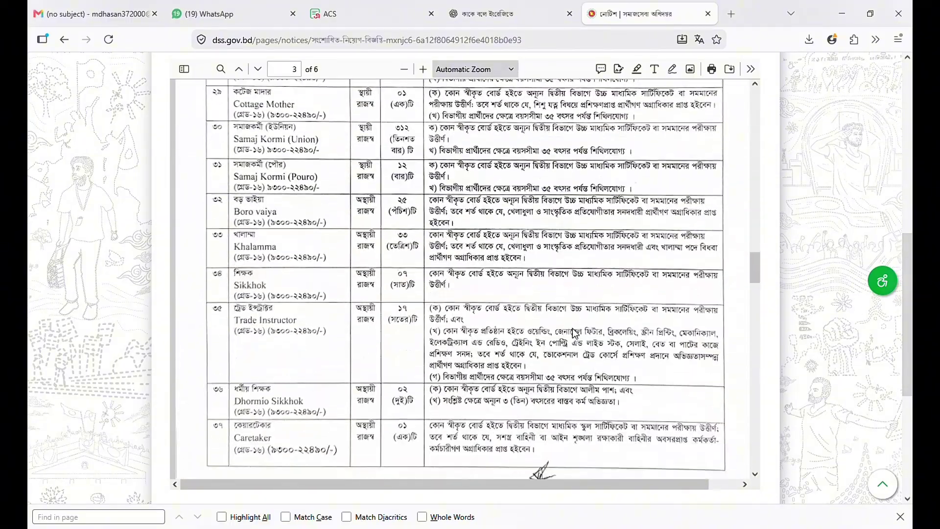
pyautogui.scroll(-8, 576, 334)
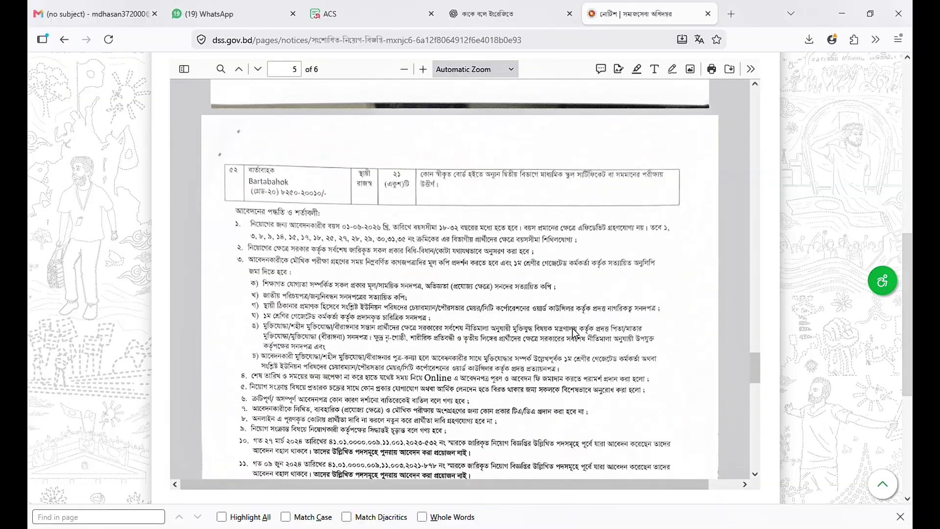
pyautogui.scroll(-4, 576, 334)
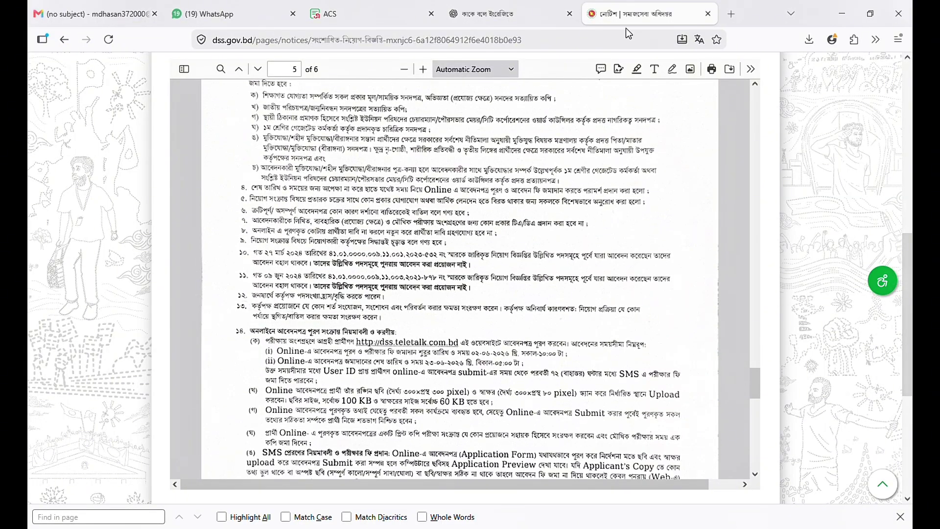
# - Visit dss.teltalk.com in a new tab, which turns out to be a domain-for-sale page
pyautogui.click(731, 27)
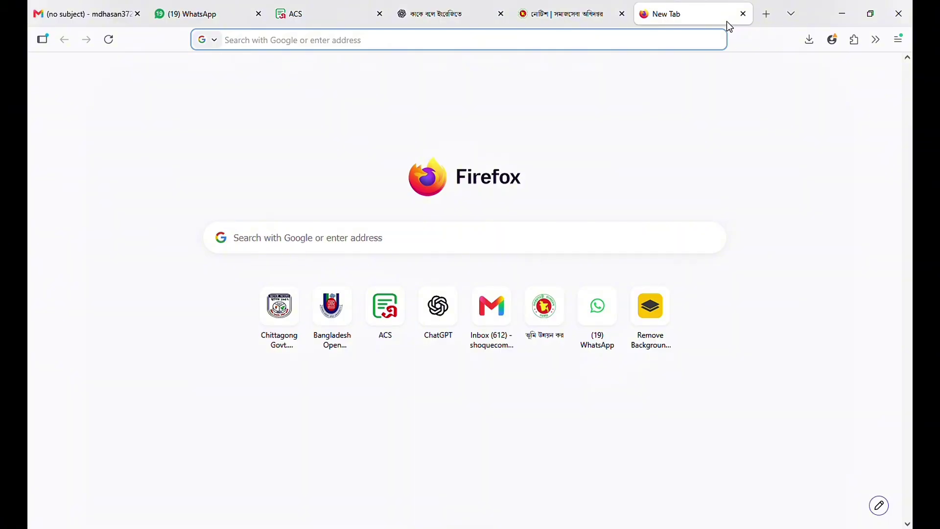
pyautogui.write('ds')
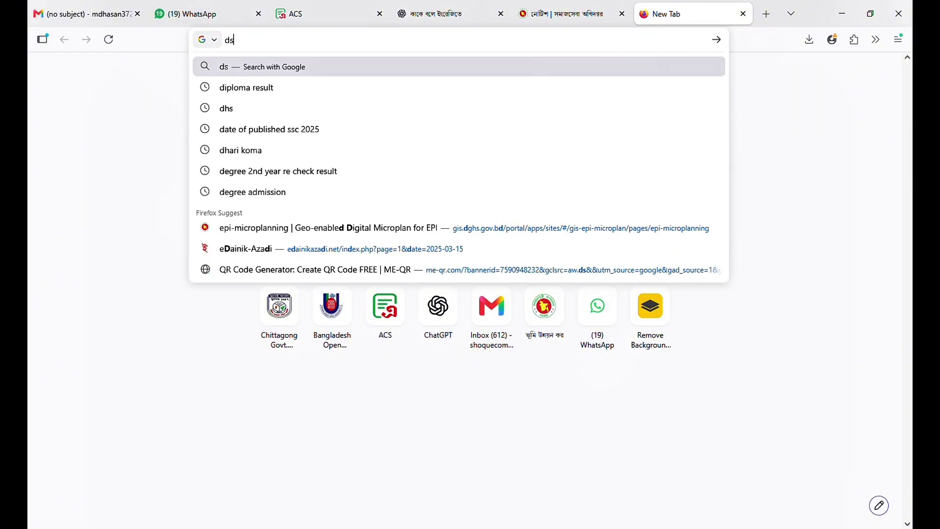
pyautogui.write('s.teltal')
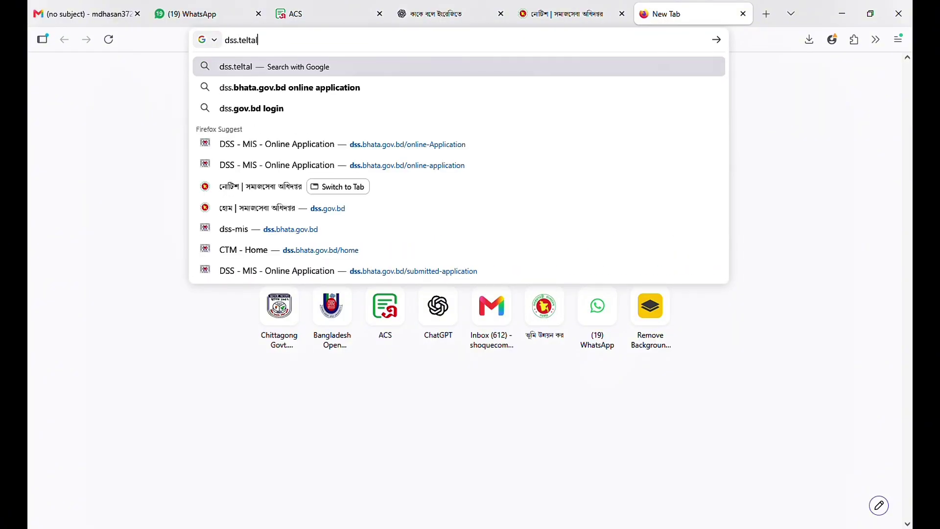
pyautogui.write('k.com')
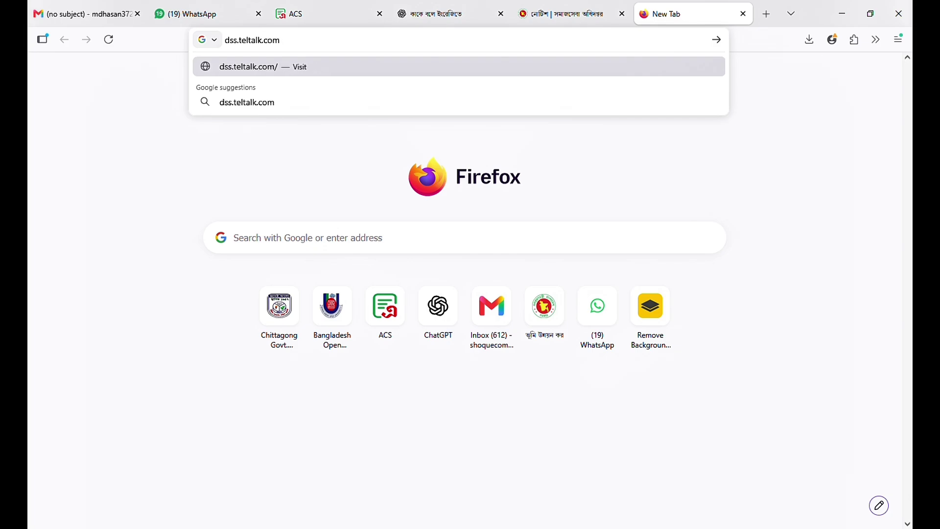
pyautogui.press('Return')
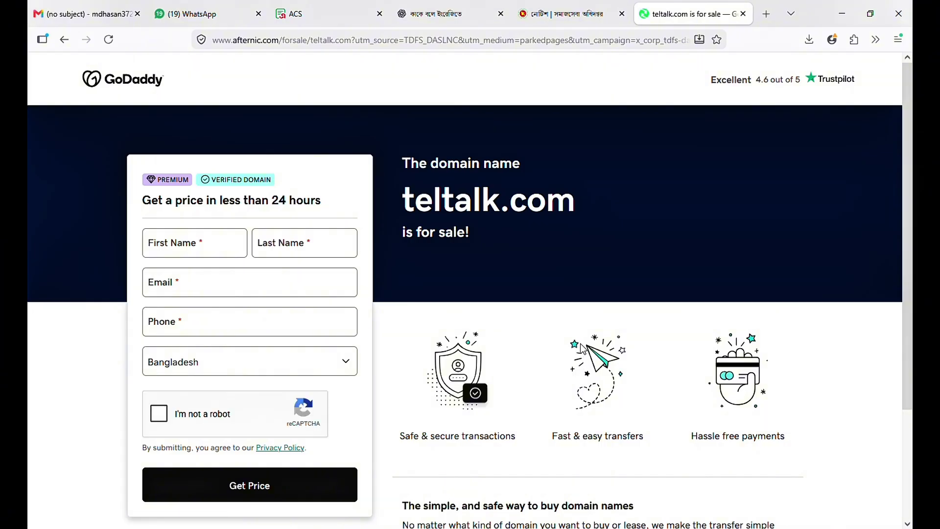
pyautogui.scroll(-3, 580, 343)
pyautogui.scroll(3, 441, 354)
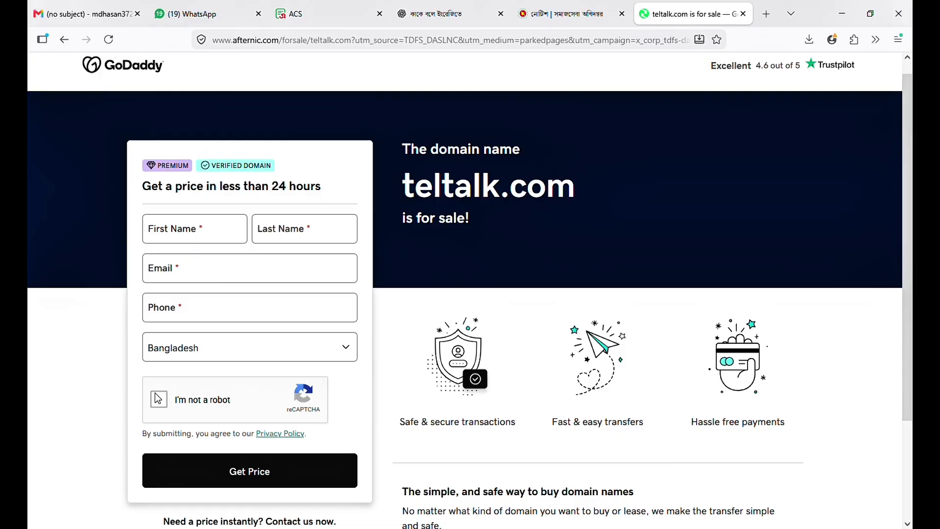
# - Search the web for 'dss teletalk' from the address bar
pyautogui.click(338, 44)
pyautogui.write('dss tela')
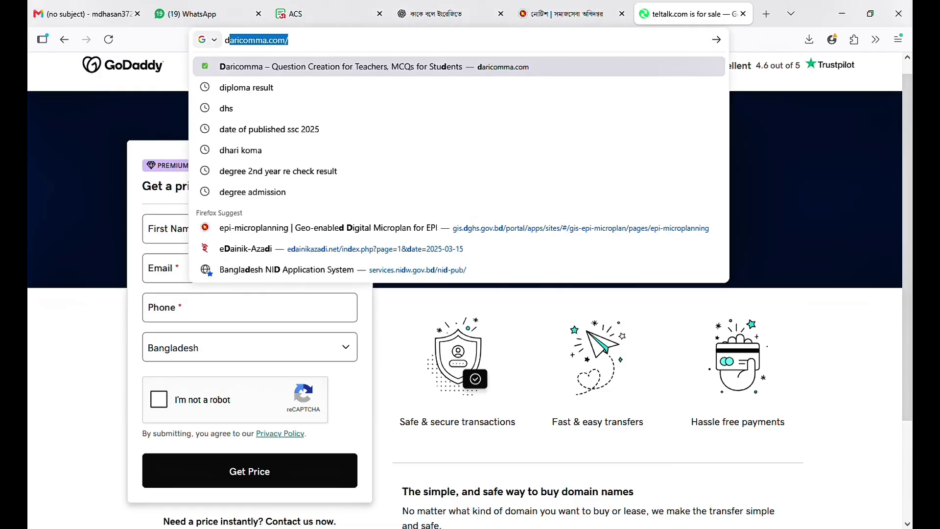
pyautogui.press('BackSpace')
pyautogui.write('etalk')
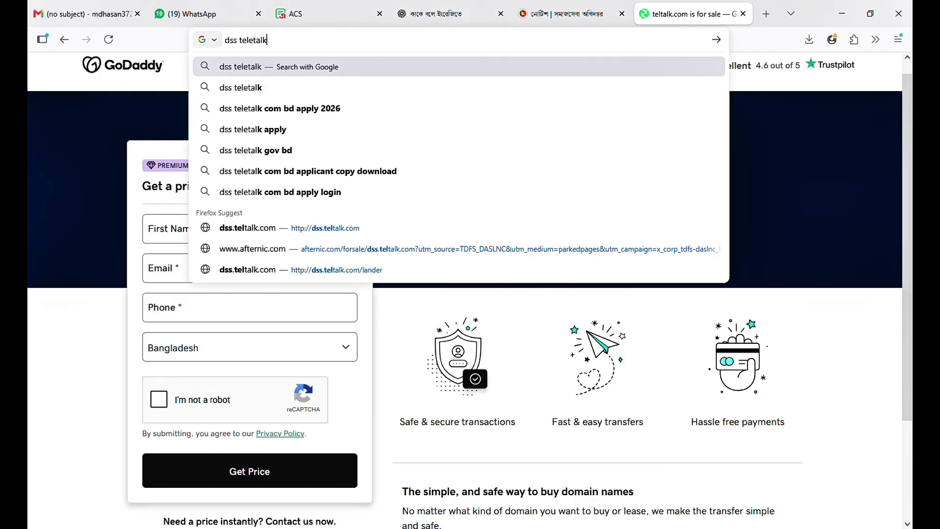
pyautogui.press('Return')
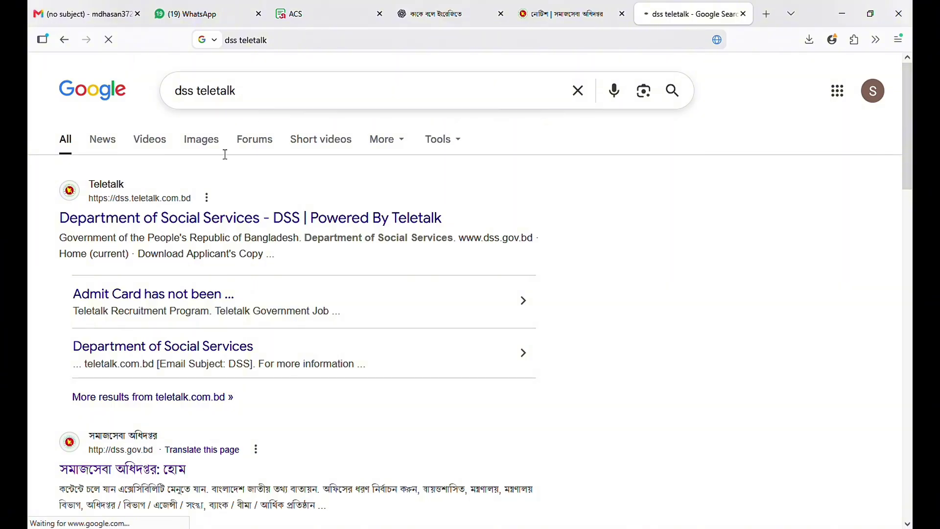
# - Open the DSS Teletalk site's Application Form and continue to the list of available posts
pyautogui.click(211, 221)
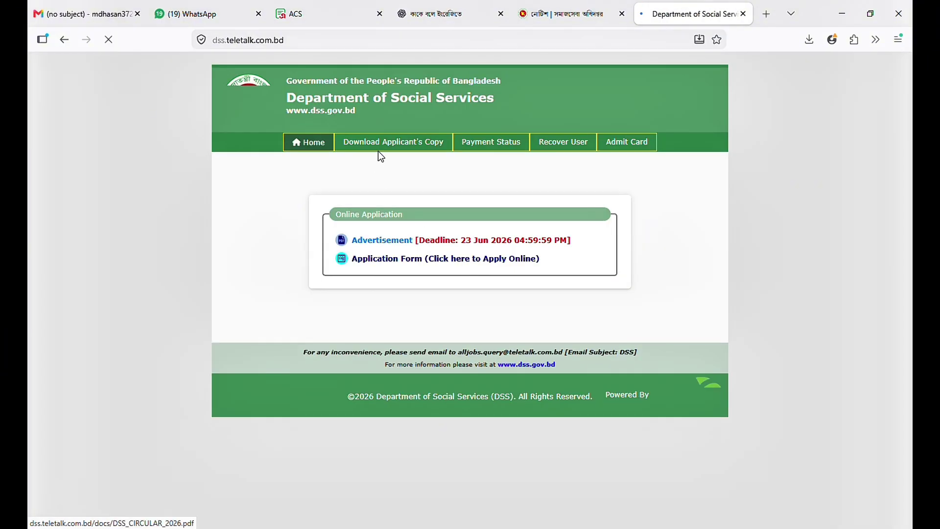
pyautogui.click(425, 261)
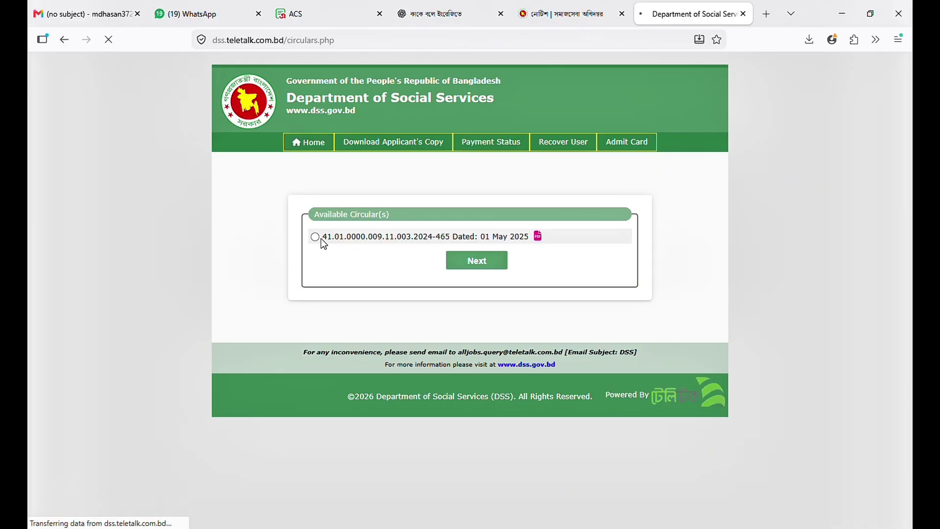
pyautogui.click(478, 267)
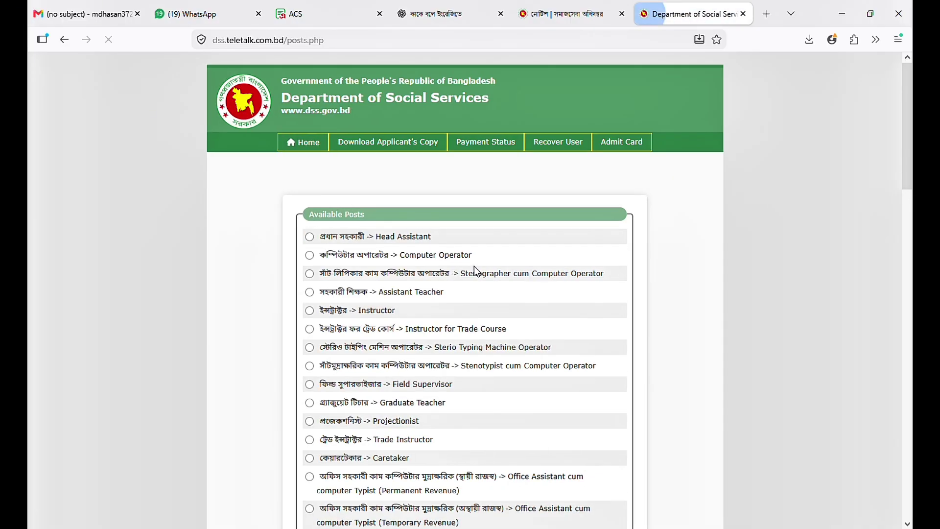
pyautogui.scroll(-3, 477, 270)
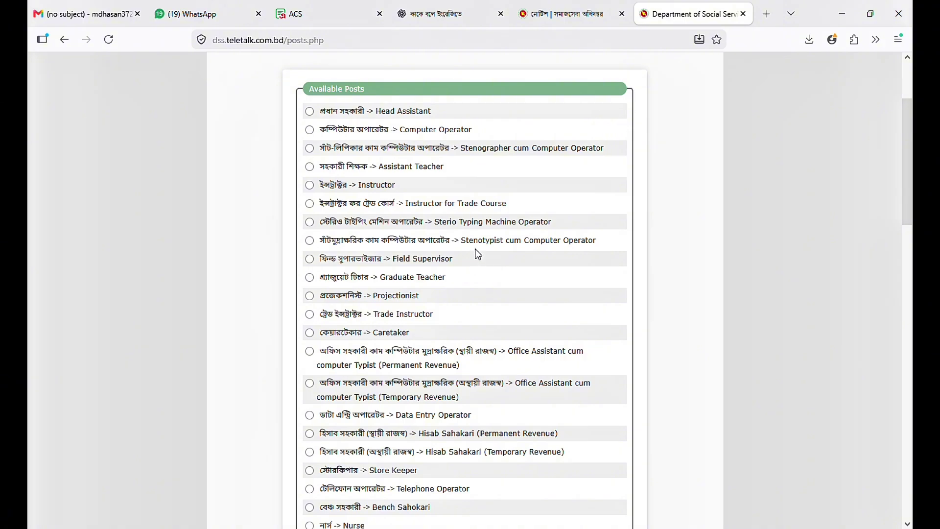
pyautogui.click(563, 14)
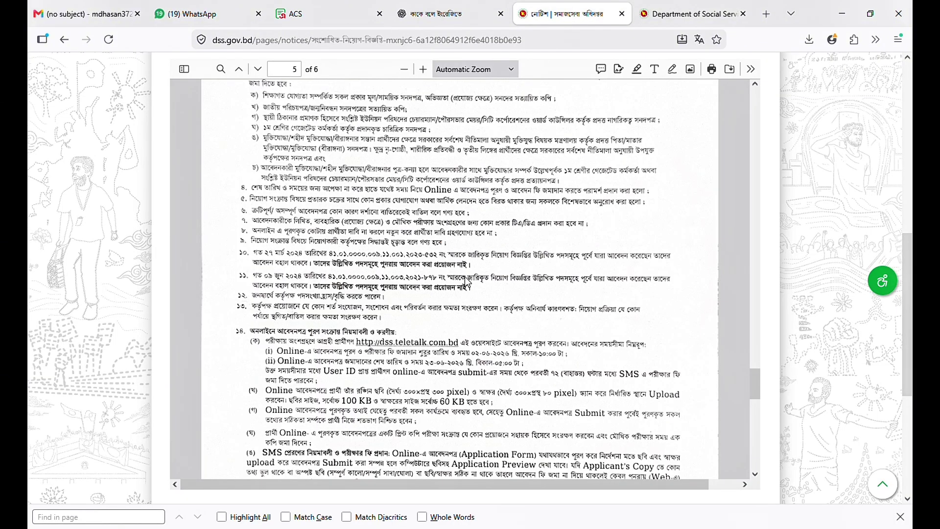
pyautogui.scroll(4, 474, 263)
pyautogui.scroll(-1, 475, 263)
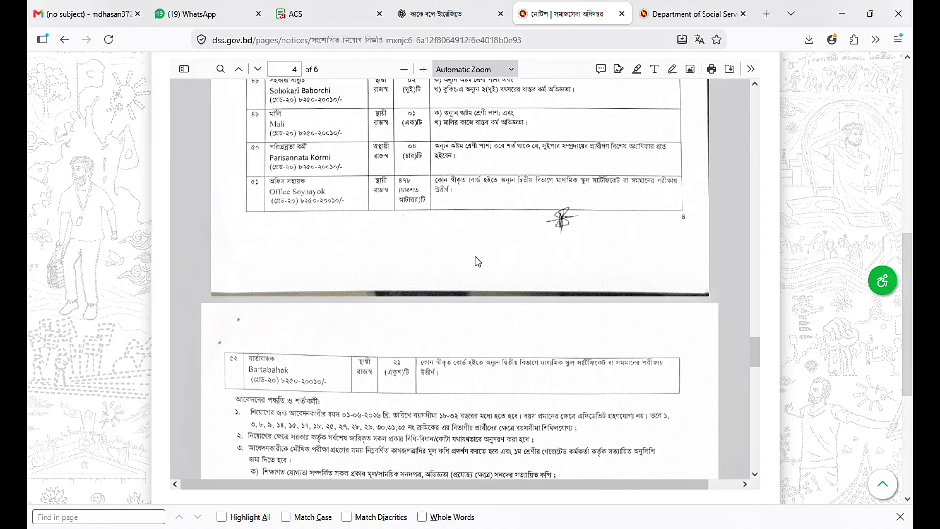
pyautogui.scroll(4, 478, 262)
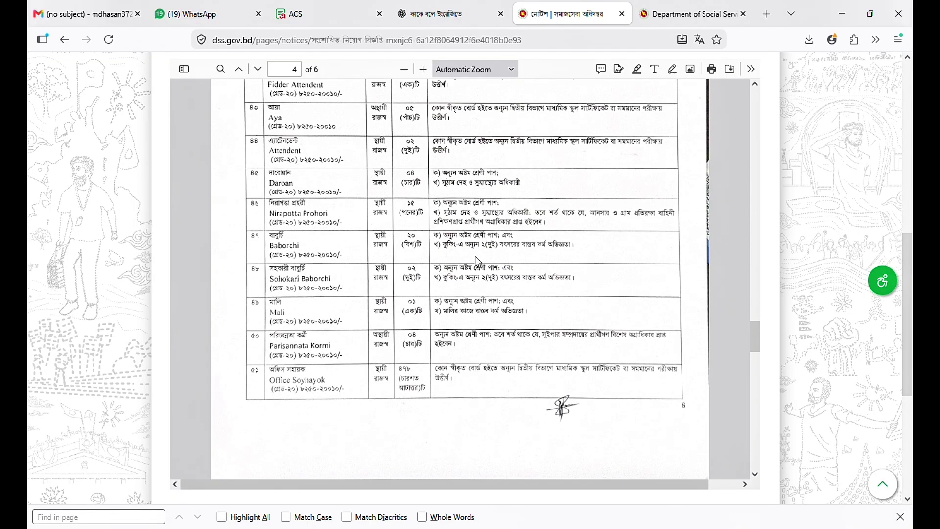
pyautogui.scroll(7, 478, 262)
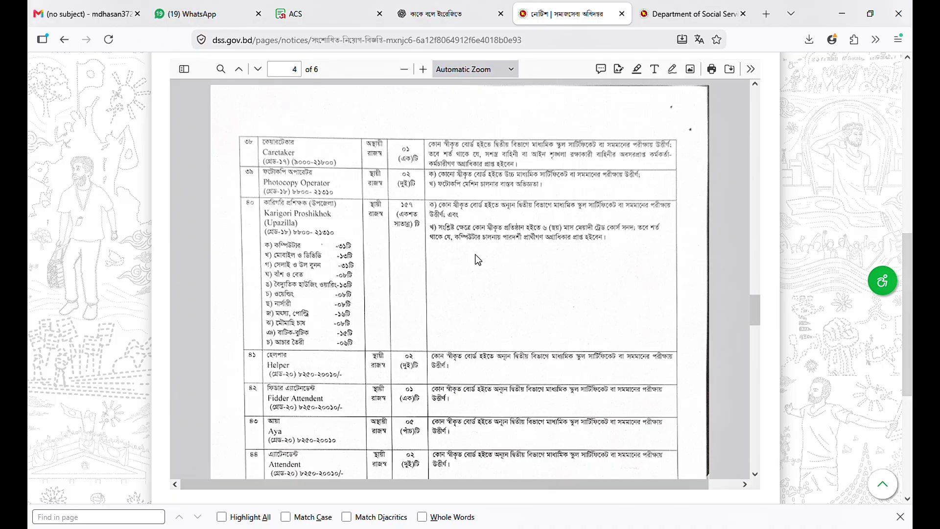
pyautogui.scroll(6, 479, 260)
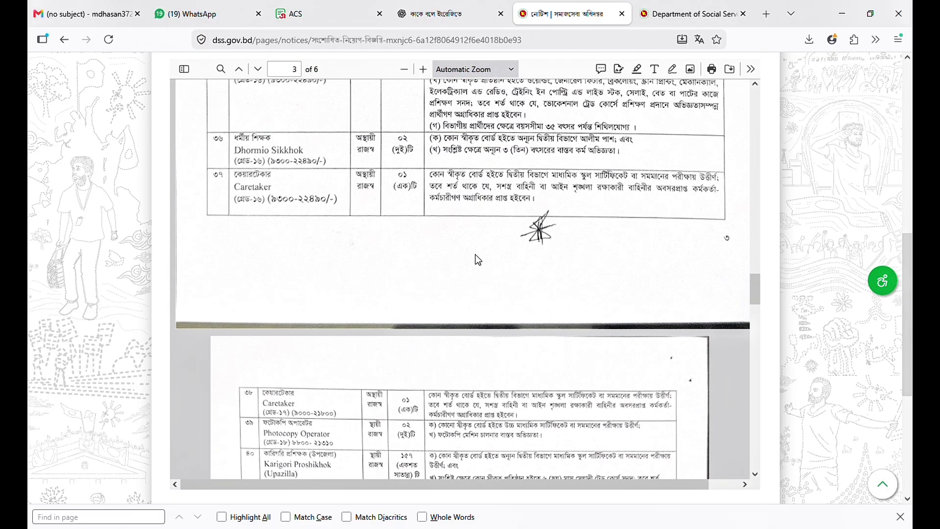
pyautogui.scroll(5, 478, 260)
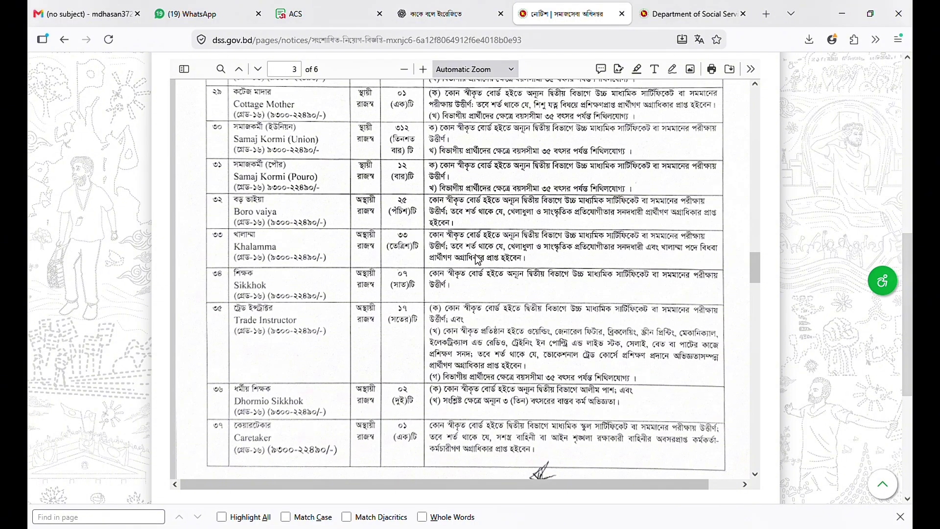
pyautogui.scroll(2, 478, 260)
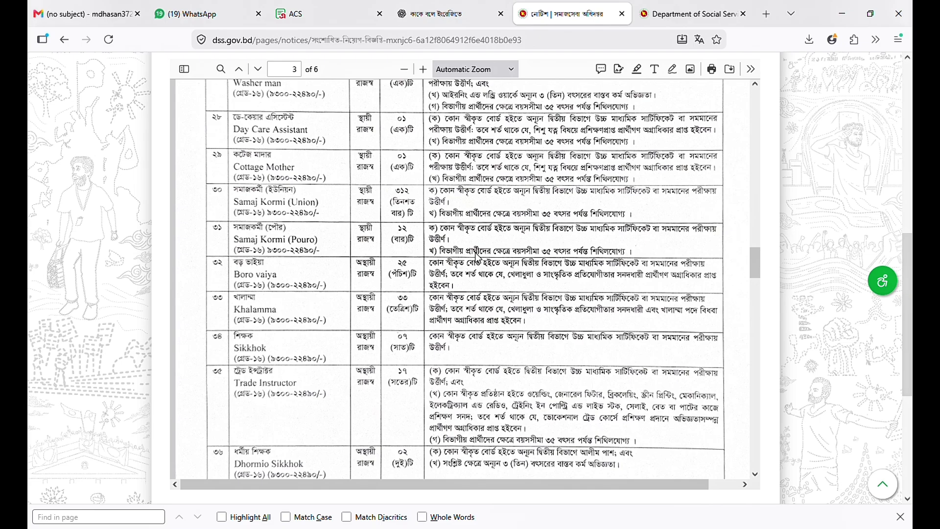
pyautogui.scroll(2, 478, 257)
pyautogui.scroll(2, 479, 259)
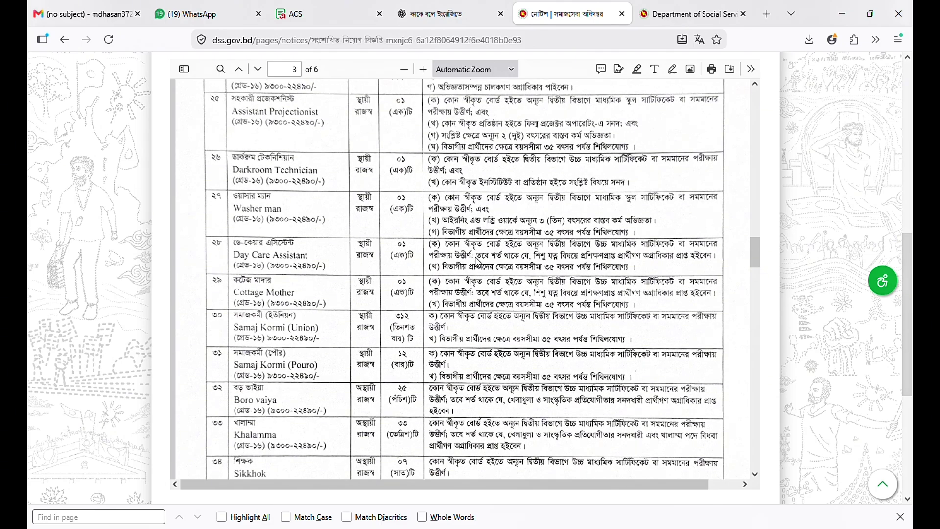
pyautogui.scroll(-6, 478, 260)
pyautogui.scroll(7, 478, 262)
pyautogui.scroll(7, 477, 262)
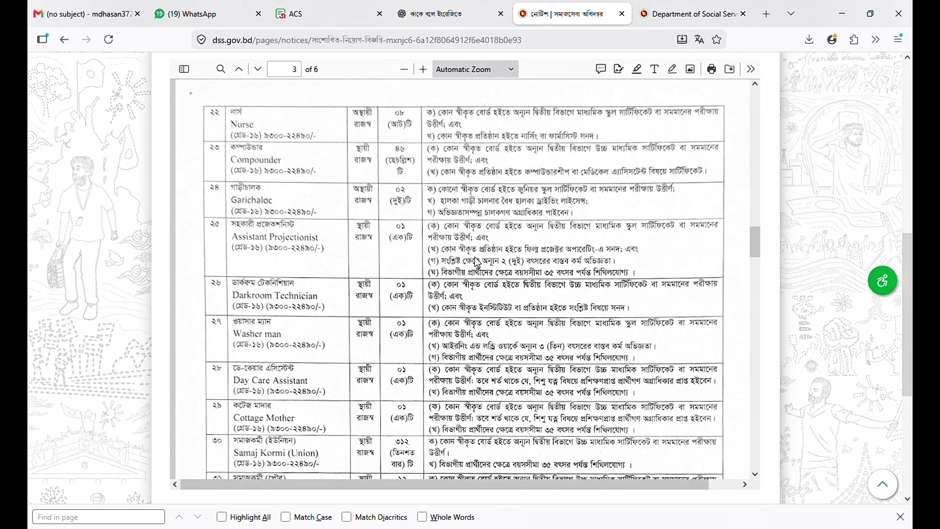
pyautogui.scroll(8, 478, 263)
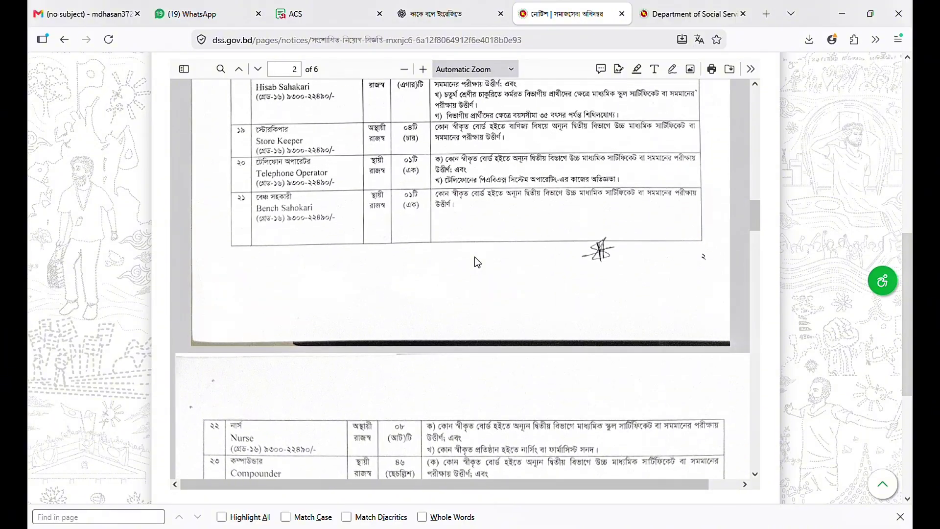
pyautogui.scroll(2, 478, 263)
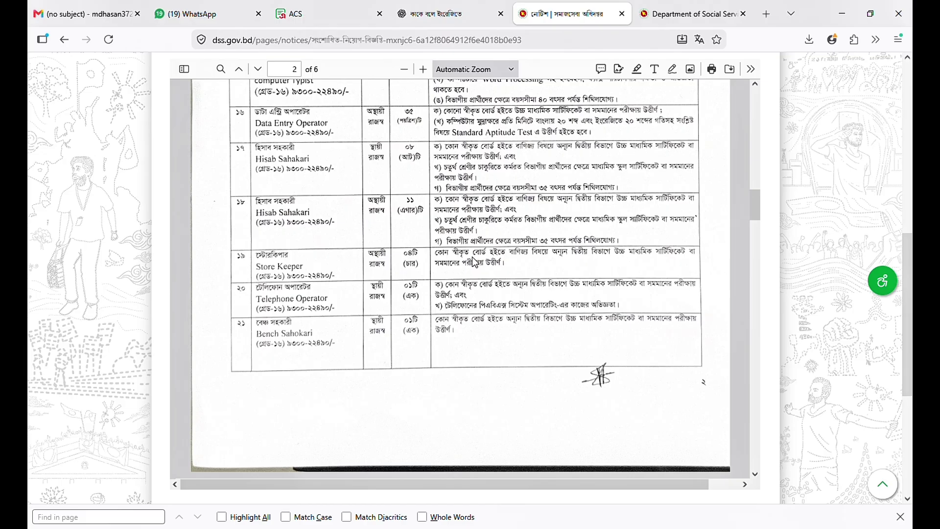
pyautogui.scroll(4, 475, 263)
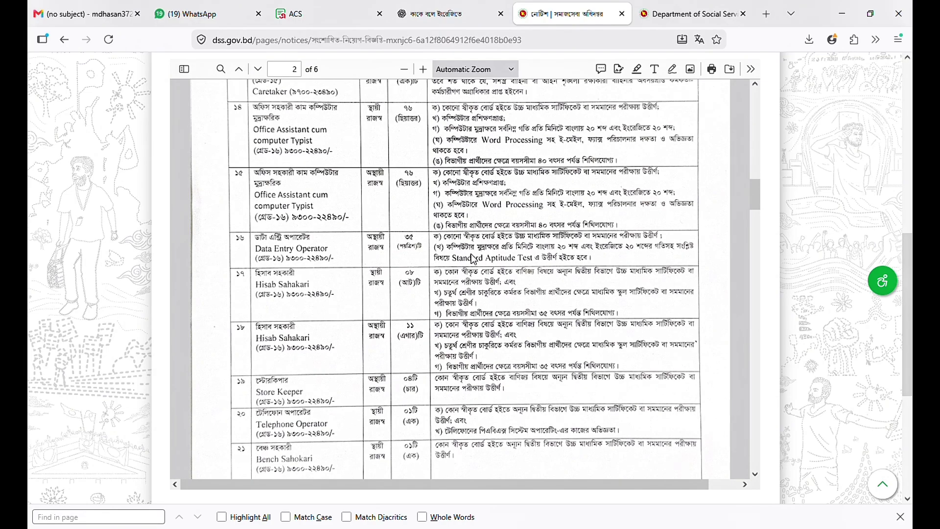
pyautogui.scroll(4, 474, 260)
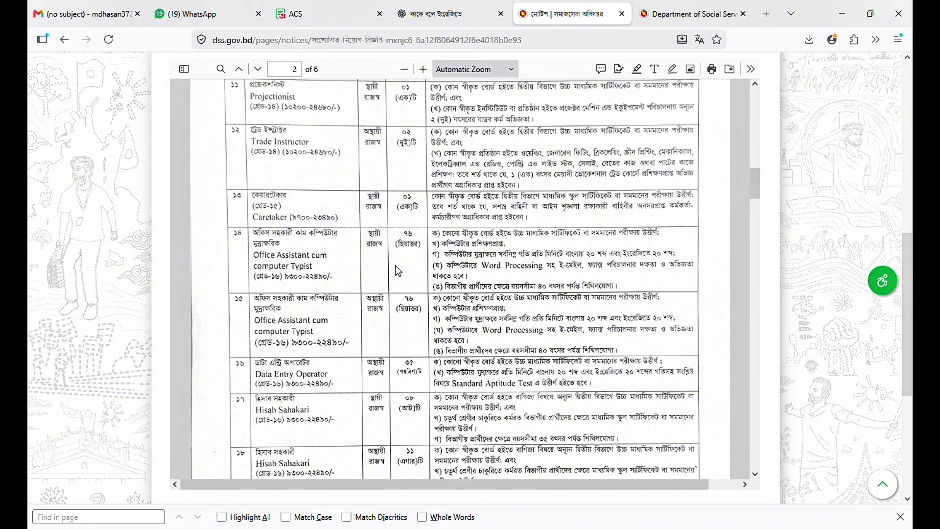
# - Scroll the circular PDF to page 4 so row 51, Office Soyhayok, is visible
pyautogui.scroll(5, 396, 267)
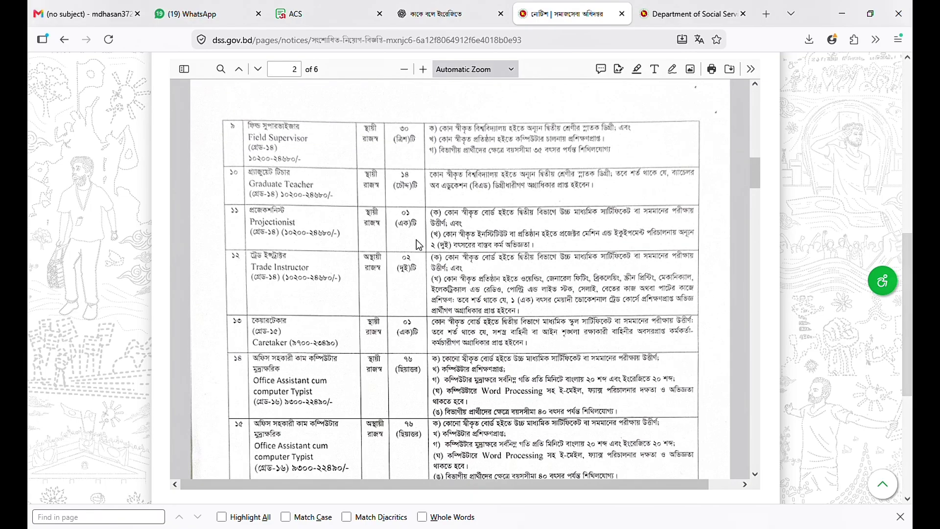
pyautogui.scroll(10, 420, 245)
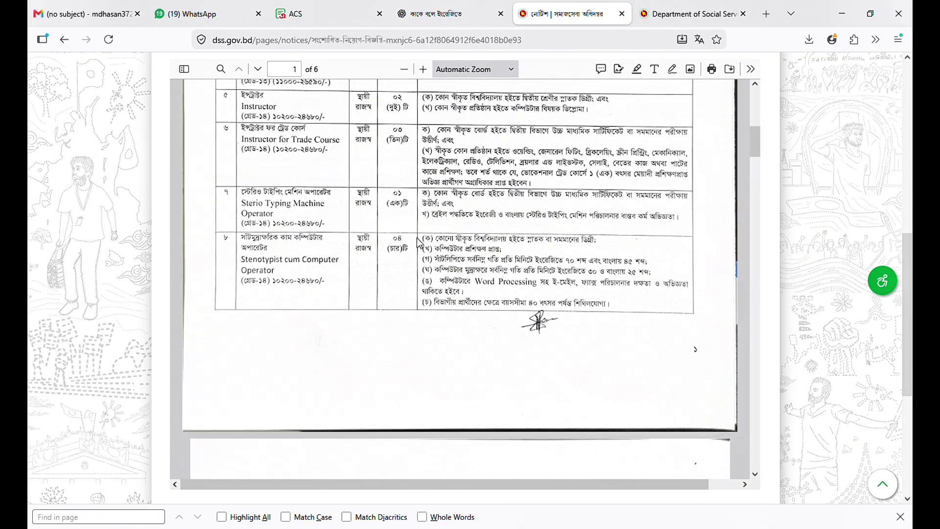
pyautogui.scroll(7, 419, 242)
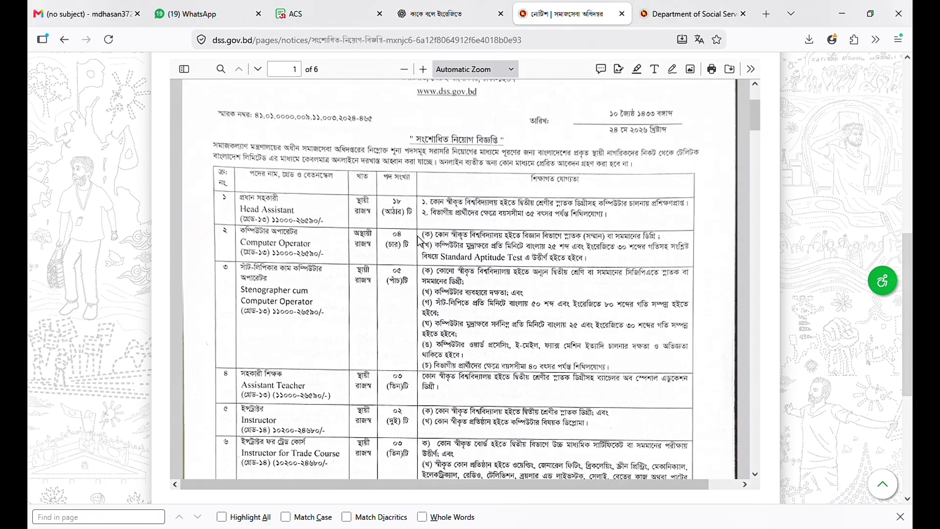
pyautogui.scroll(-15, 420, 242)
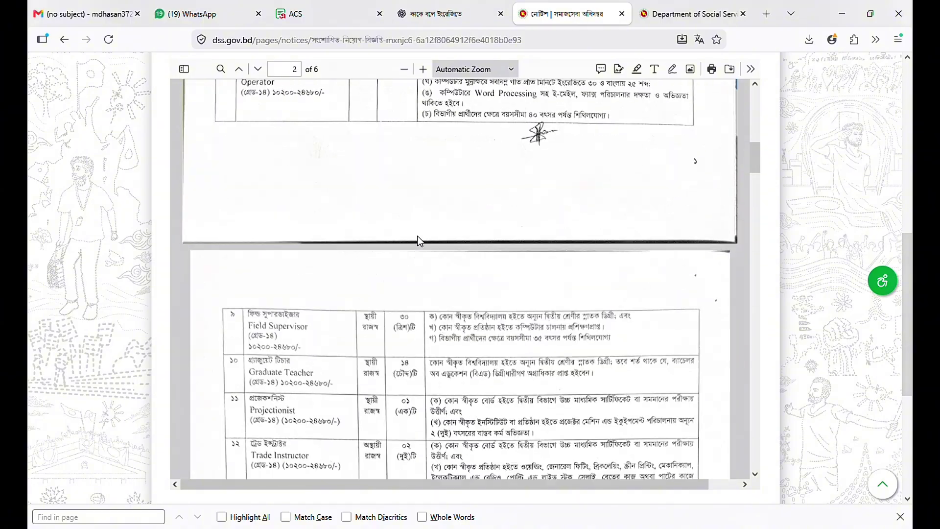
pyautogui.scroll(-15, 420, 241)
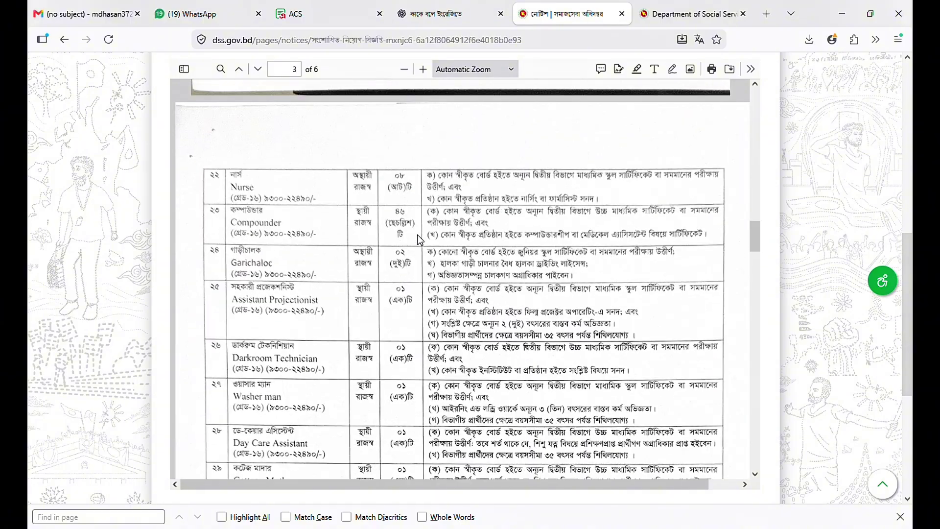
pyautogui.scroll(-5, 420, 240)
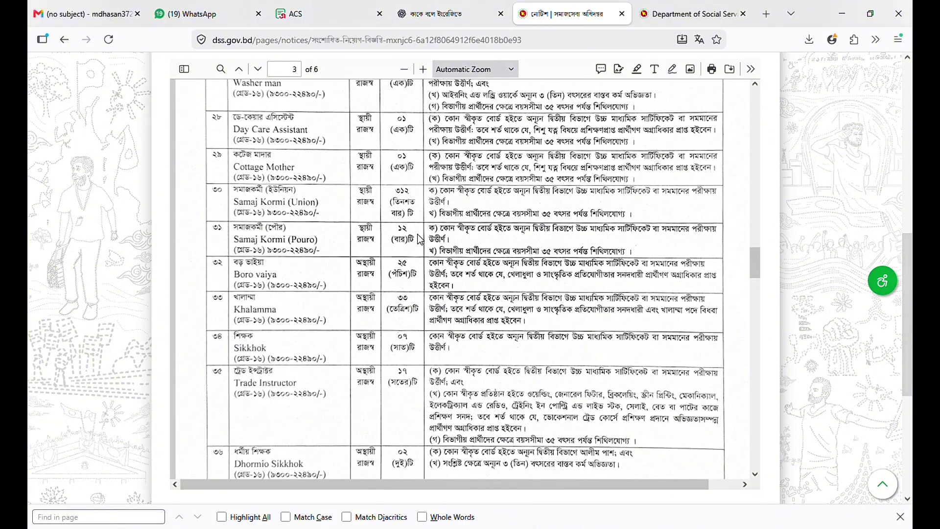
pyautogui.scroll(-15, 420, 240)
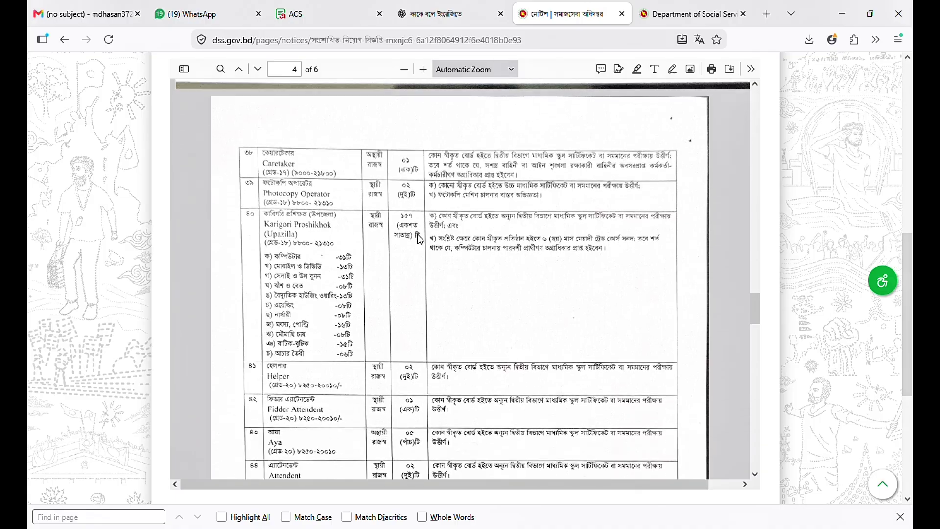
pyautogui.scroll(-2, 420, 240)
pyautogui.scroll(-2, 416, 216)
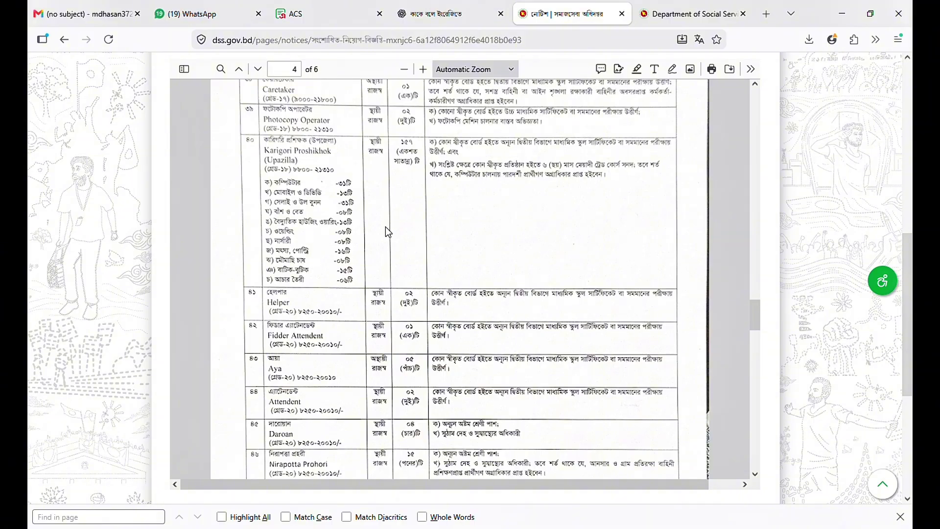
pyautogui.scroll(-2, 395, 226)
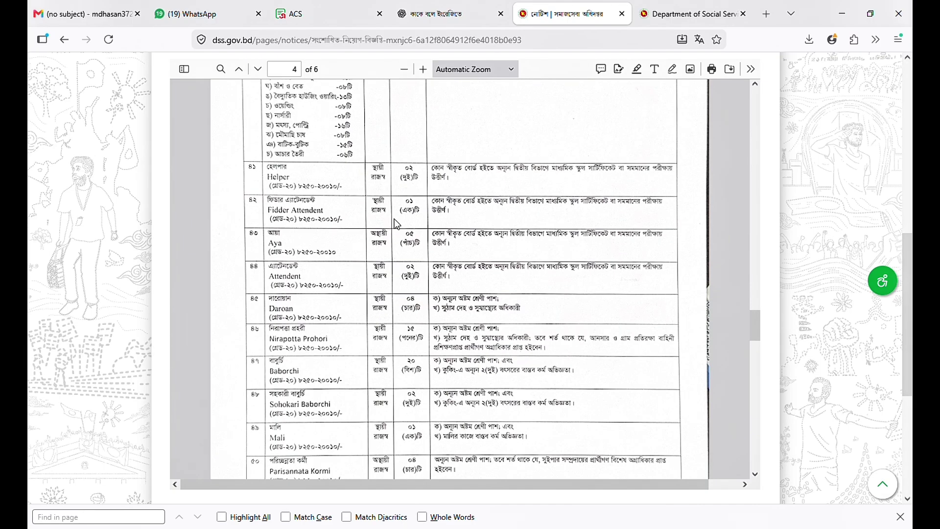
pyautogui.scroll(-2, 411, 285)
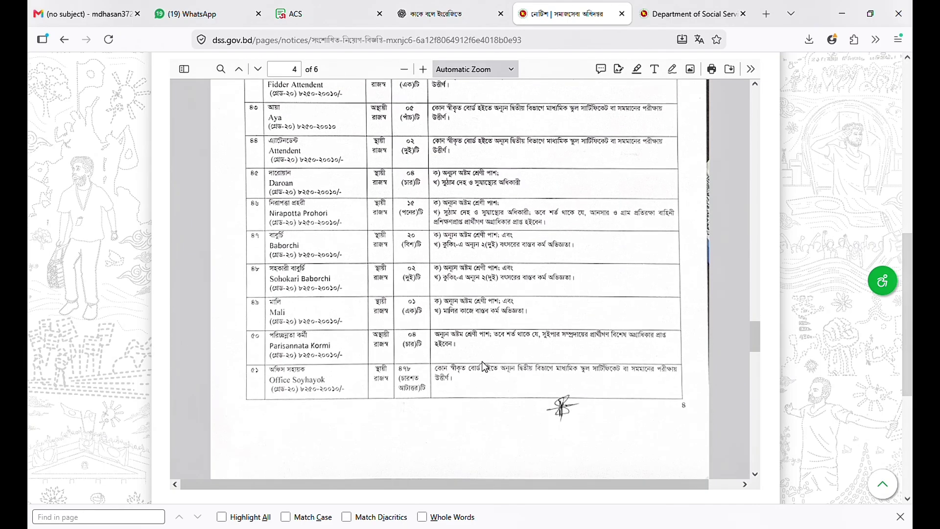
pyautogui.scroll(-2, 469, 373)
pyautogui.scroll(-3, 466, 369)
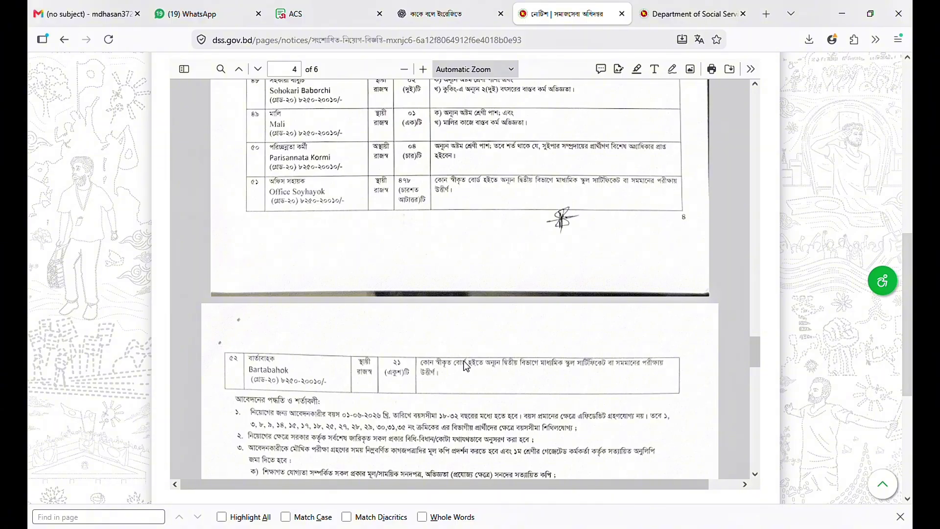
pyautogui.scroll(1, 469, 348)
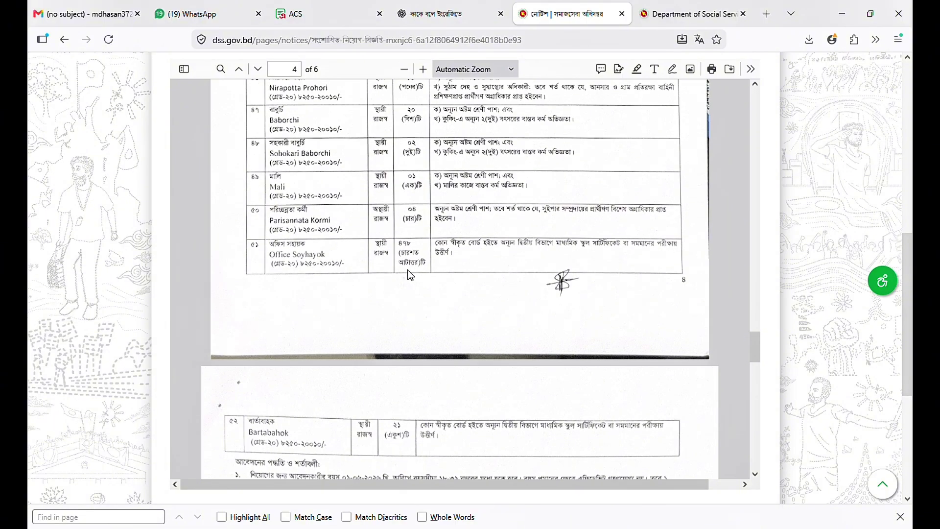
pyautogui.scroll(1, 411, 275)
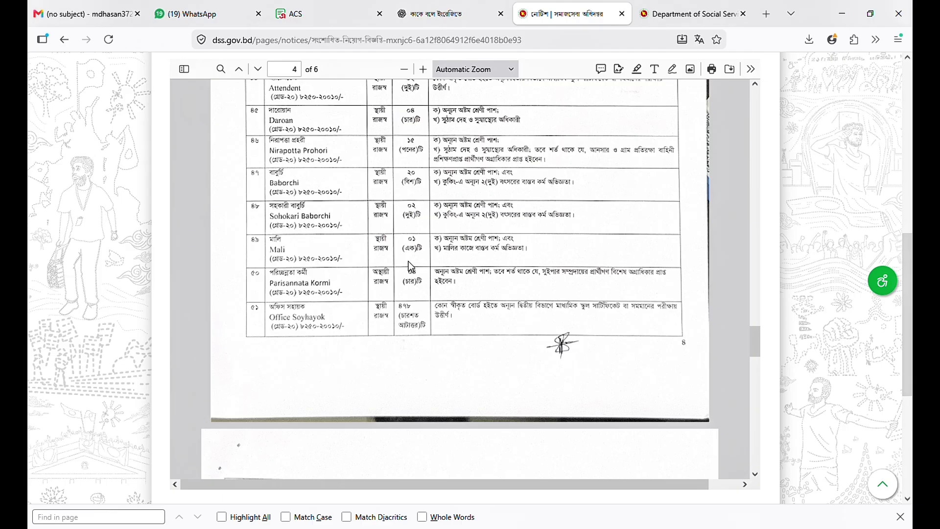
pyautogui.scroll(1, 411, 267)
pyautogui.scroll(1, 412, 267)
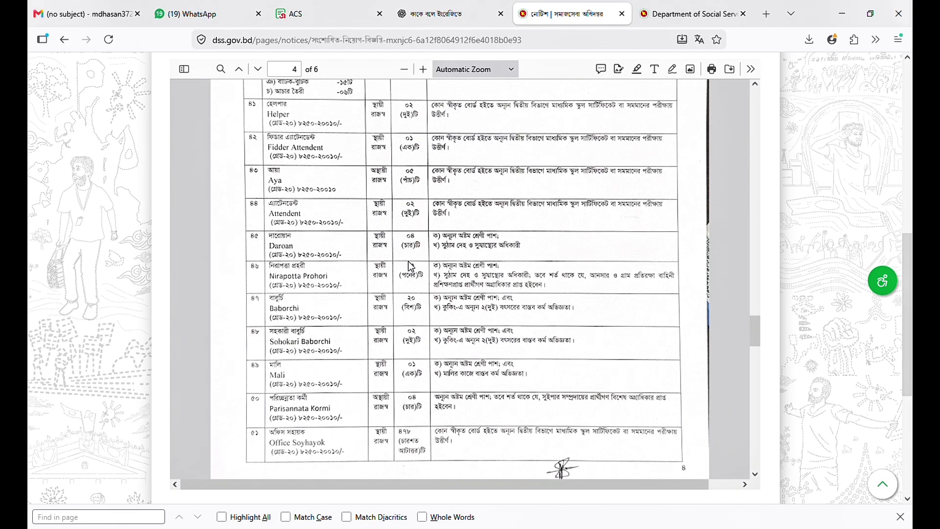
pyautogui.scroll(-1, 405, 294)
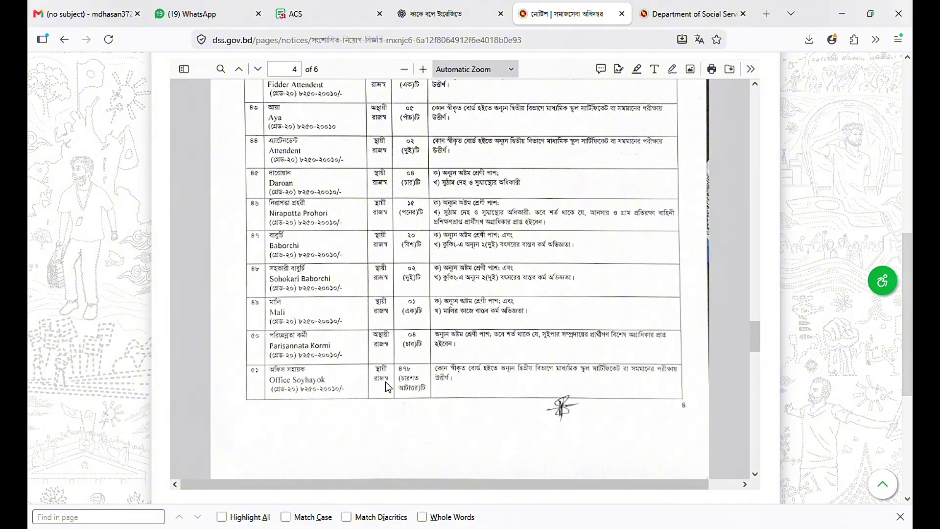
# - Scroll through the DSS portal's list of available posts
pyautogui.click(677, 17)
pyautogui.scroll(-10, 359, 272)
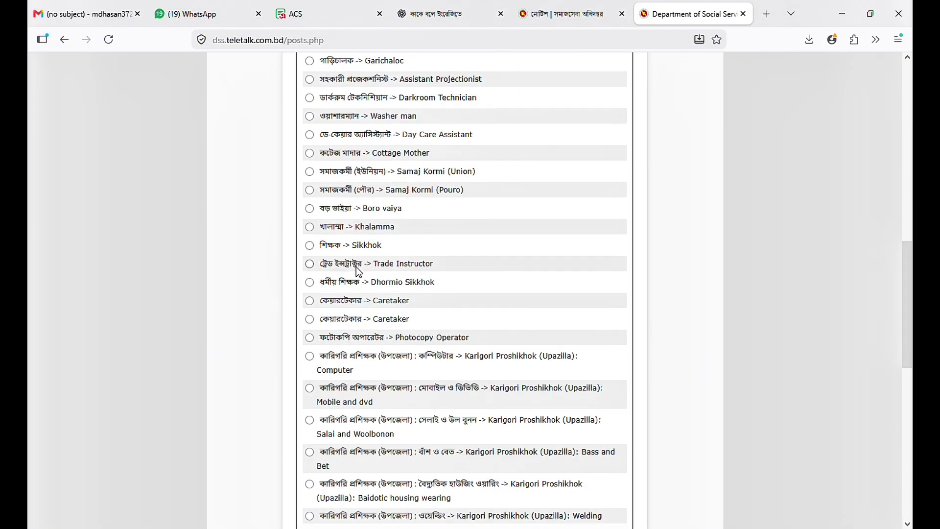
pyautogui.scroll(-10, 359, 272)
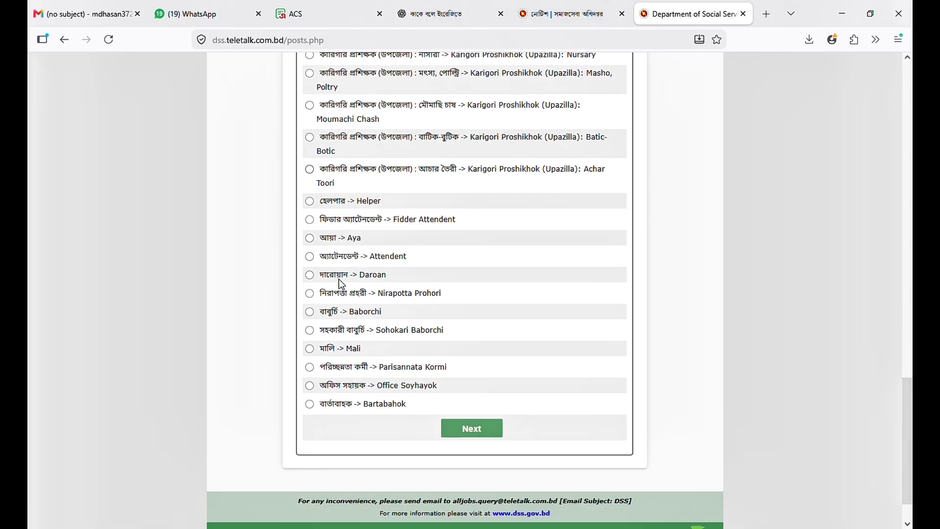
pyautogui.scroll(2, 343, 281)
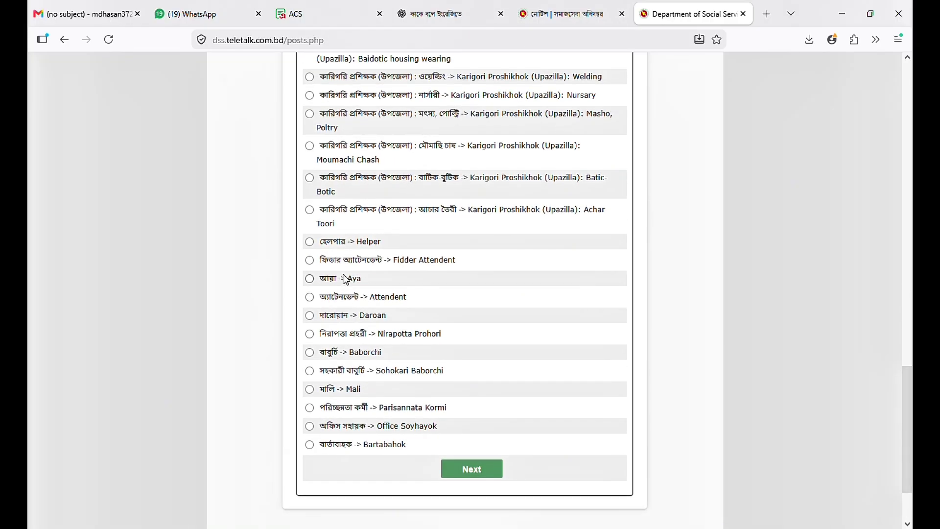
pyautogui.scroll(2, 346, 280)
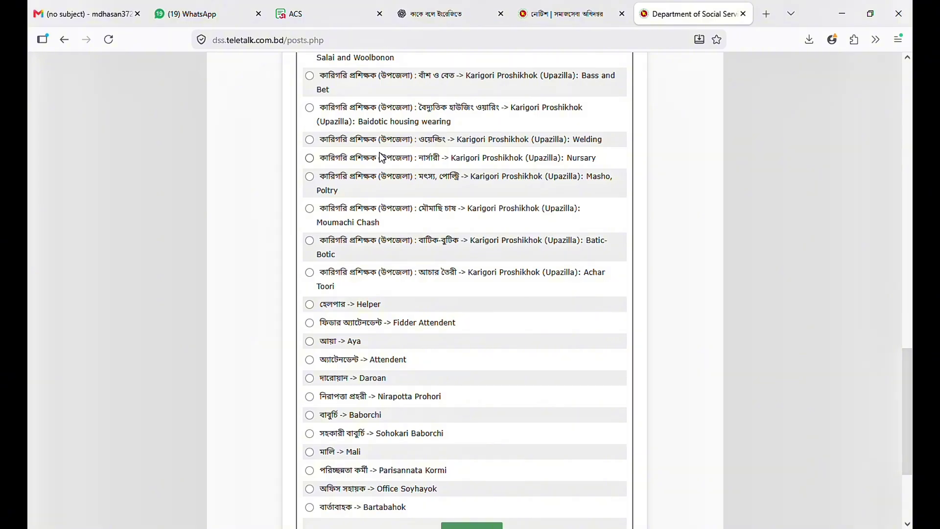
pyautogui.scroll(2, 380, 155)
pyautogui.scroll(2, 380, 152)
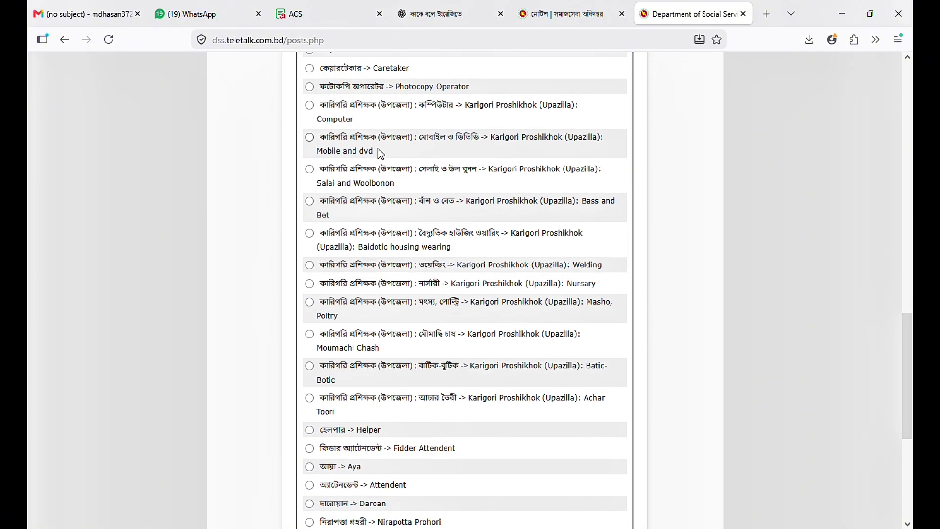
pyautogui.scroll(2, 380, 153)
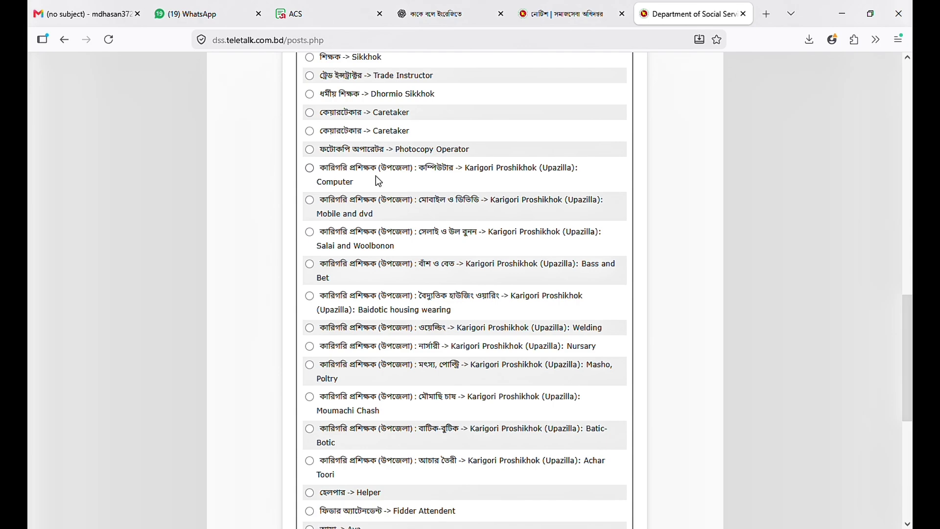
# - Check the Office Soyhayok requirements in the notice PDF, then return to the post list
pyautogui.click(560, 15)
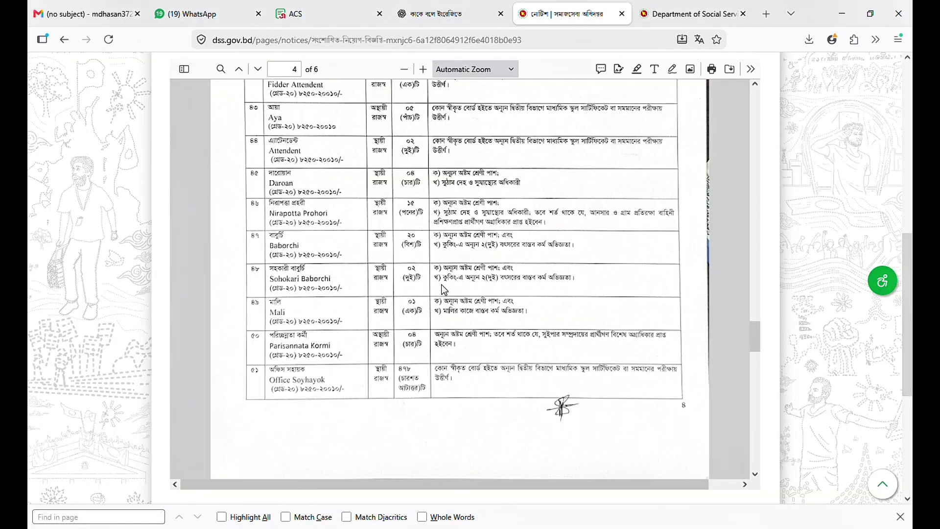
pyautogui.scroll(5, 443, 288)
pyautogui.scroll(3, 442, 287)
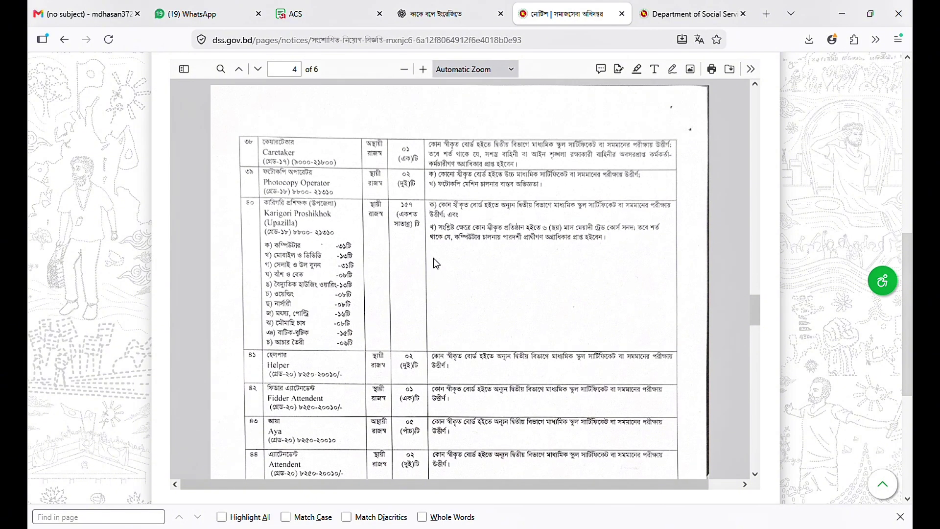
pyautogui.click(693, 14)
pyautogui.scroll(-8, 388, 345)
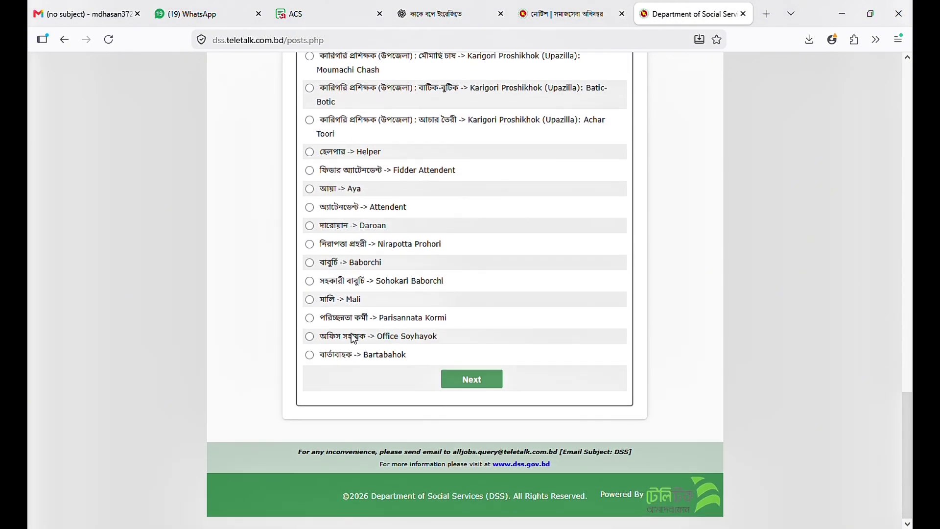
# - Select Office Soyhayok, answer No to premium membership, and proceed to the blank form
pyautogui.click(310, 337)
pyautogui.click(469, 378)
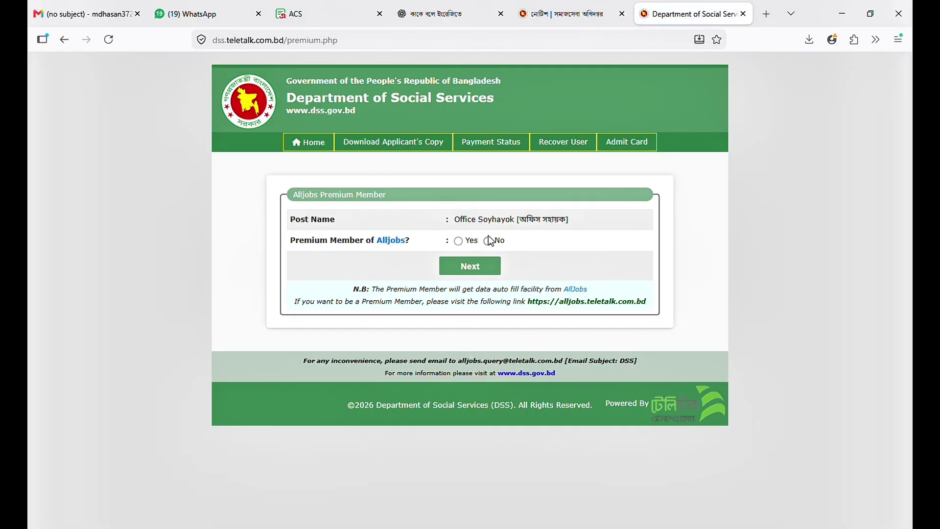
pyautogui.click(480, 268)
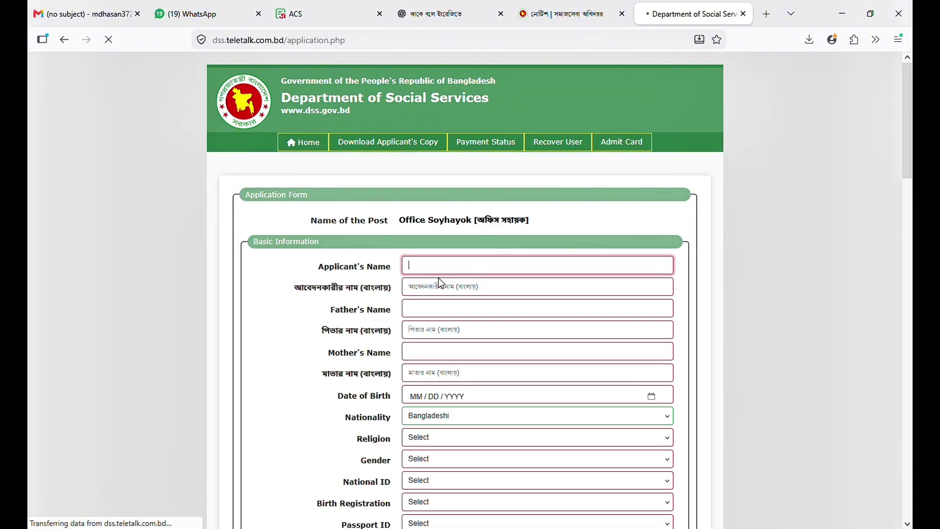
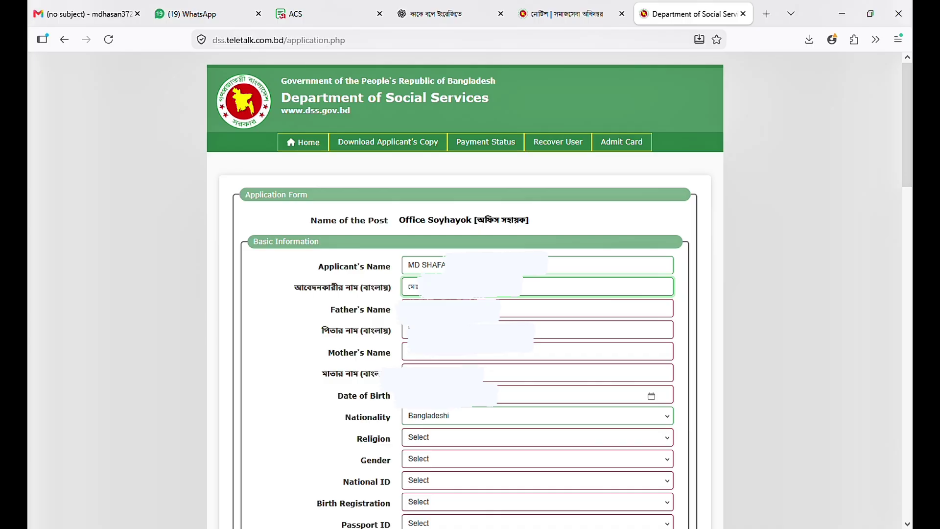
# - Enter the applicant's name, plus father's and mother's names in English and Bengali
pyautogui.click(588, 308)
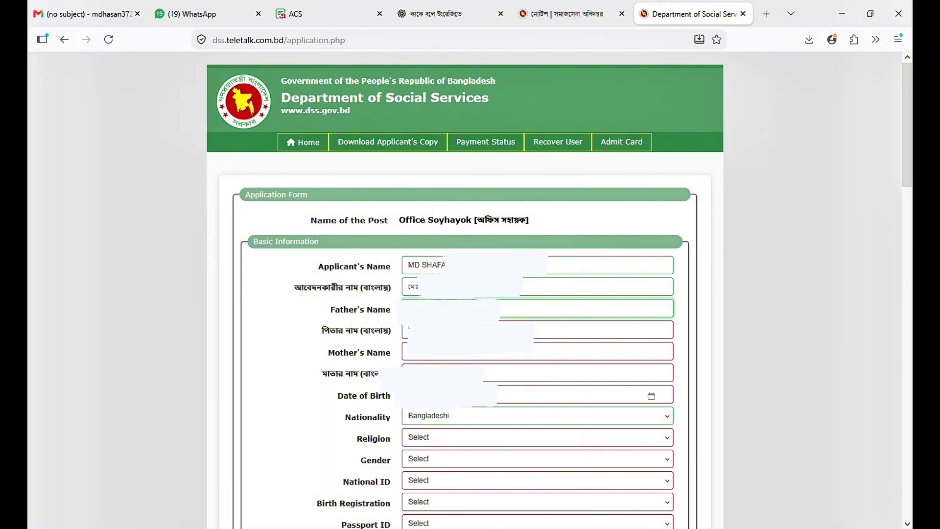
pyautogui.click(539, 329)
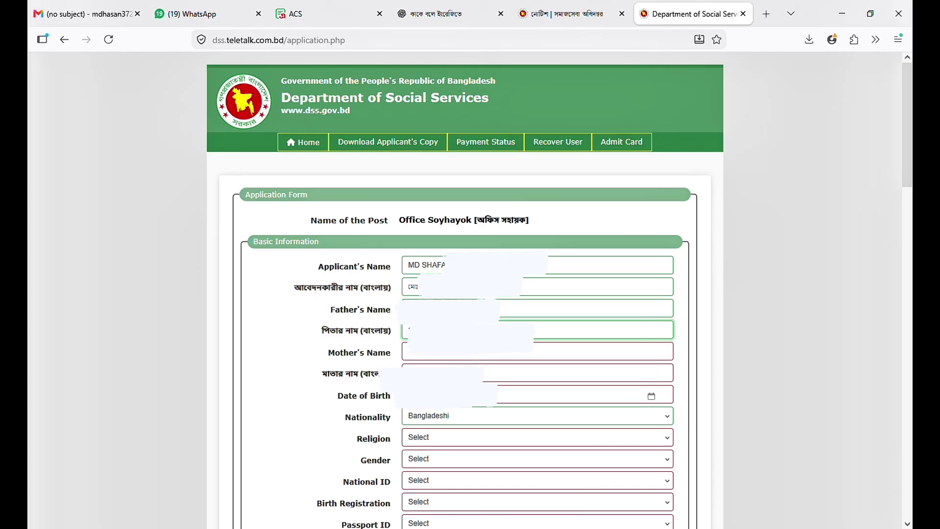
pyautogui.click(409, 352)
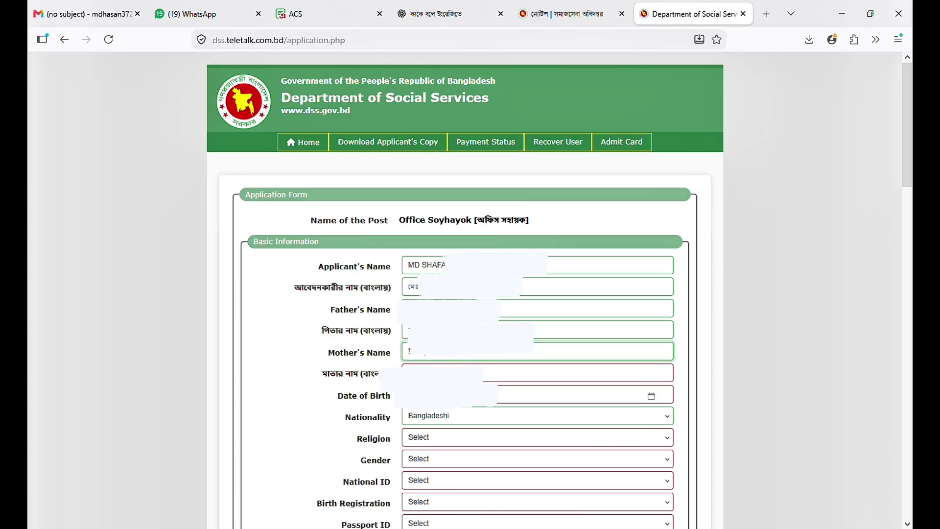
pyautogui.click(441, 373)
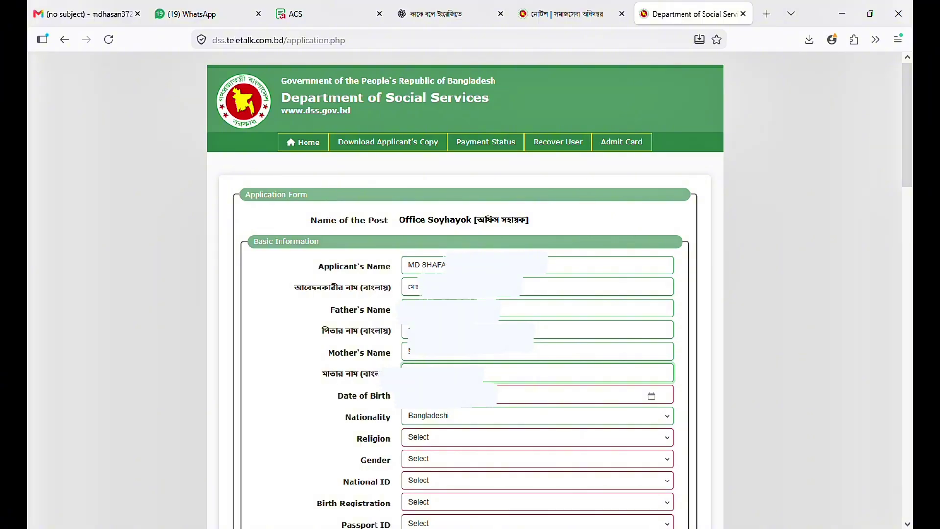
pyautogui.click(563, 395)
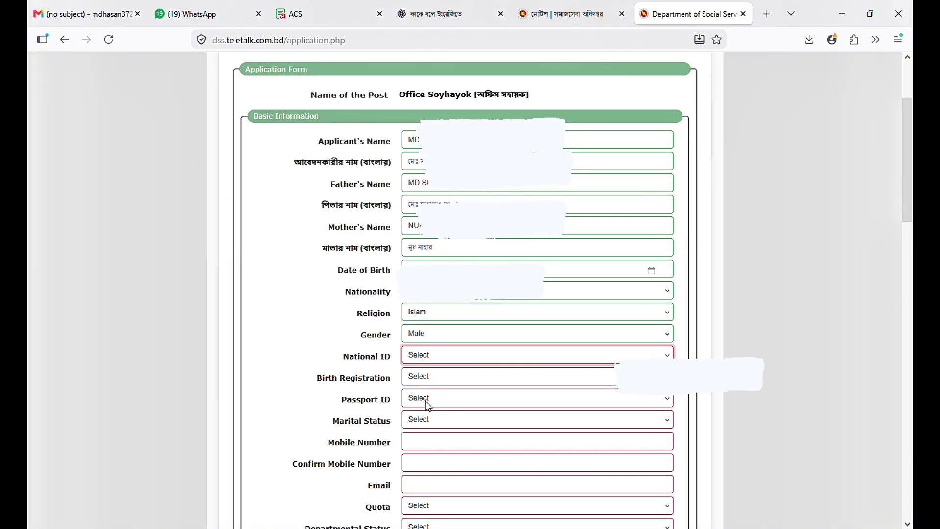
# - Mark no National ID, answer Yes to birth registration, and enter the registration number
pyautogui.press('n')
pyautogui.press('Tab')
pyautogui.press('y')
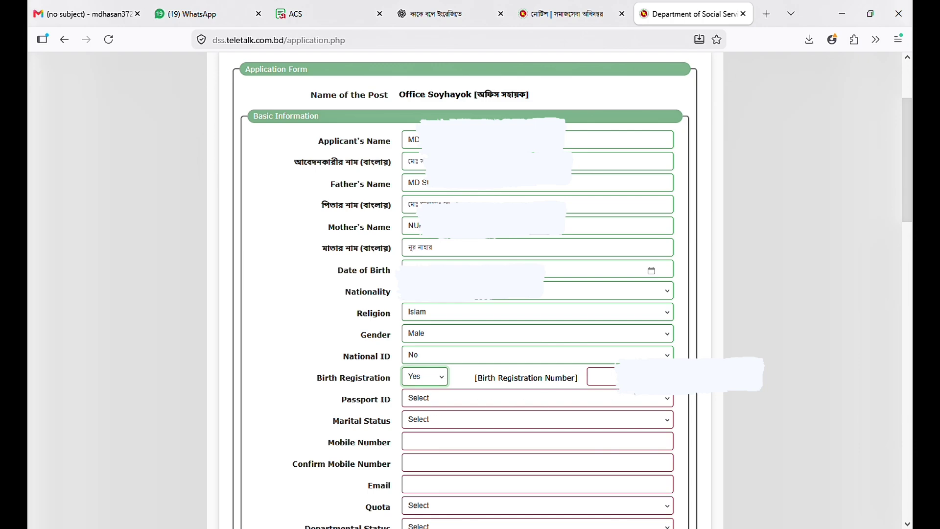
pyautogui.click(631, 379)
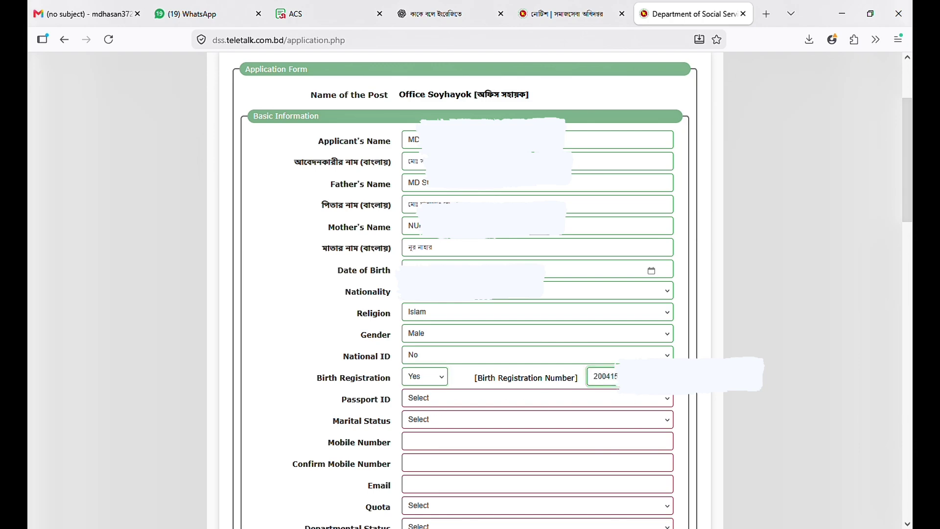
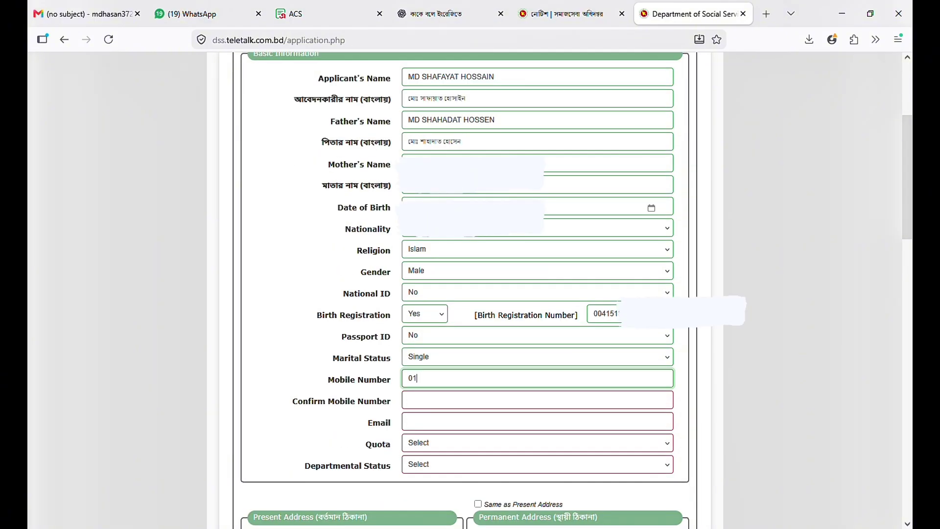
# - Enter the applicant's mobile number and confirm it
pyautogui.write('7')
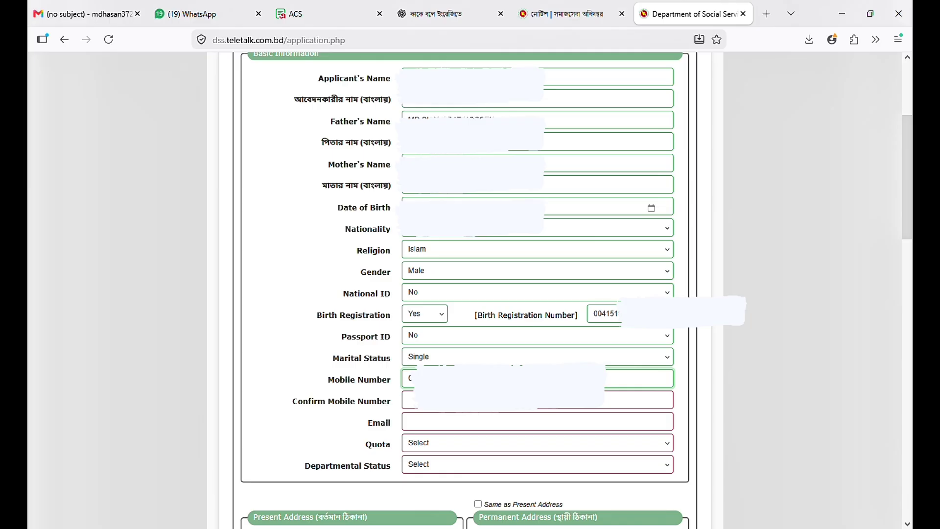
pyautogui.click(509, 400)
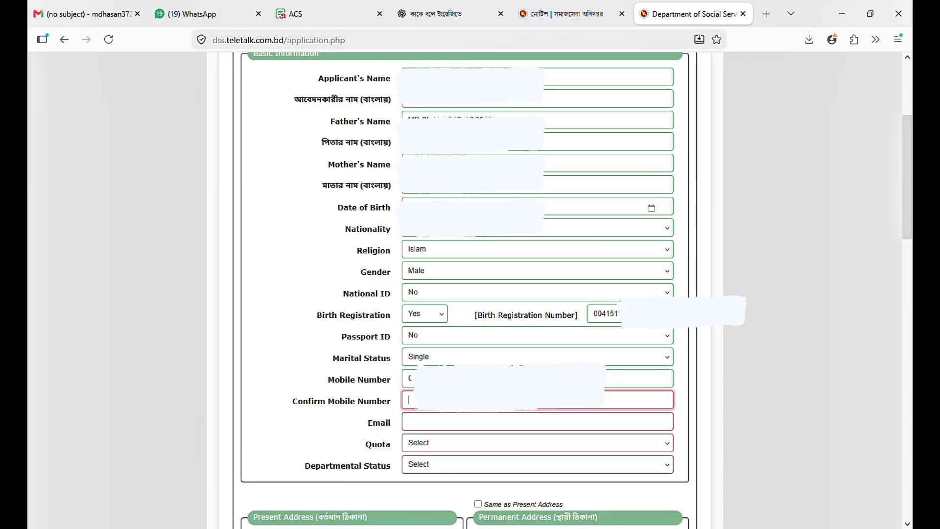
pyautogui.write('0')
# - Fill in the applicant's e-mail address and the care-of name for the present address
pyautogui.click(440, 415)
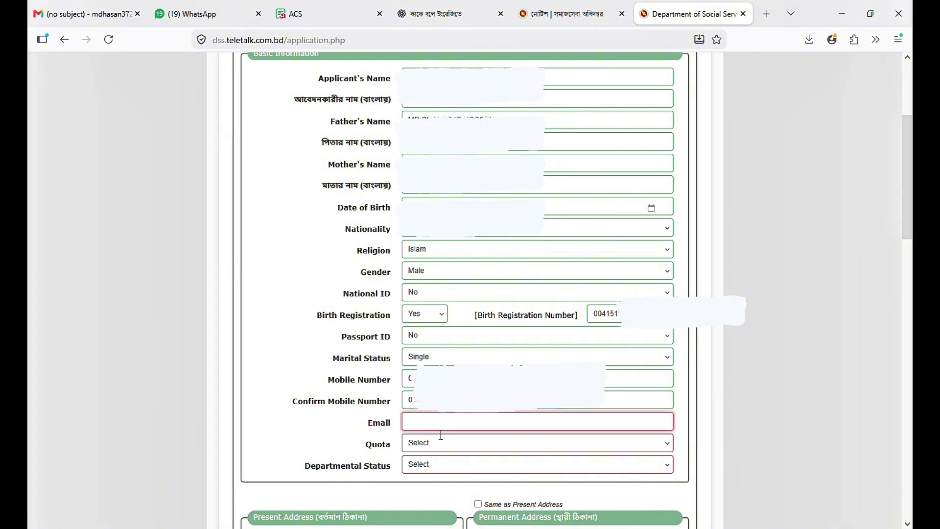
pyautogui.write('ম')
pyautogui.press('BackSpace')
pyautogui.write('m')
pyautogui.press('BackSpace')
pyautogui.write('md')
pyautogui.press('BackSpace')
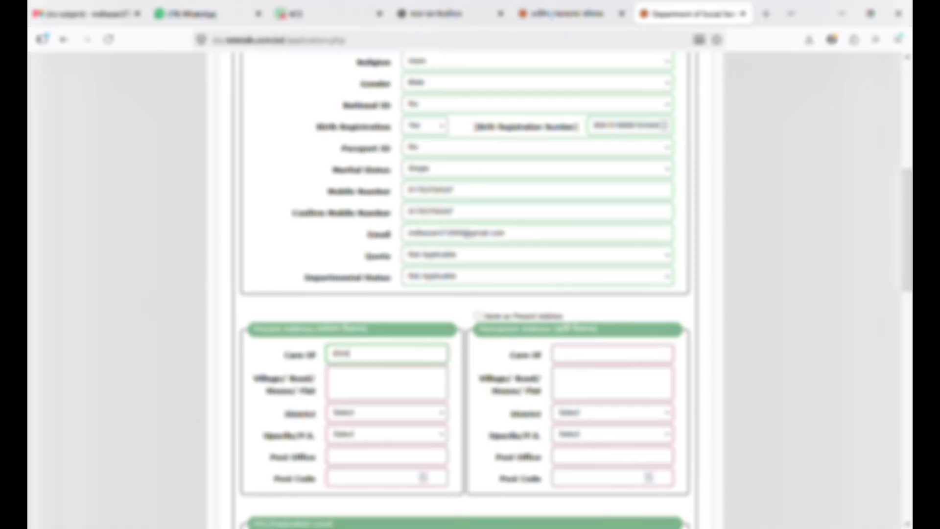
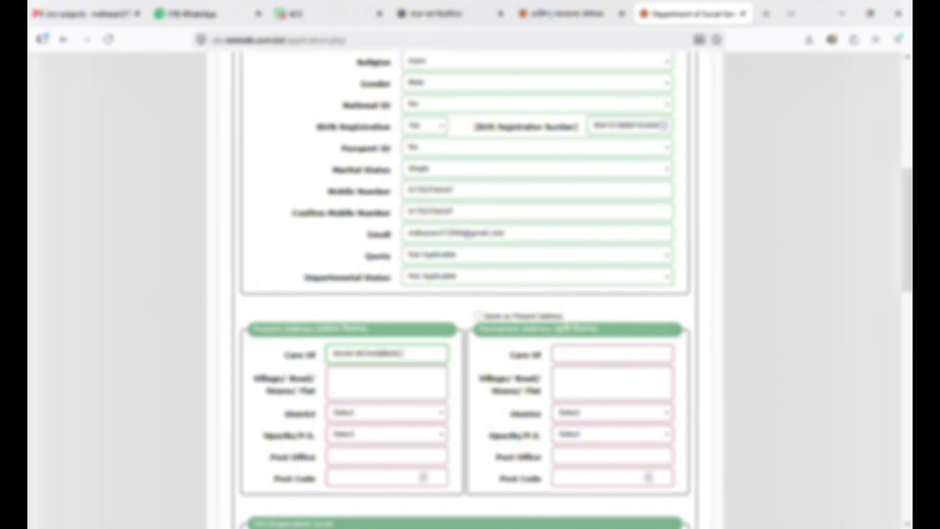
# - Enter the village/road line and district, then copy the present address to the permanent address
pyautogui.press('Tab')
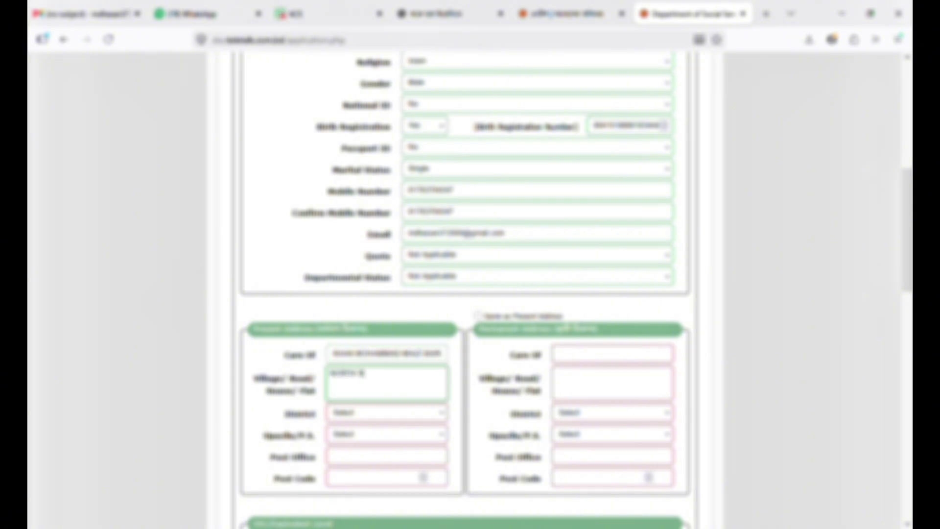
pyautogui.press('Tab')
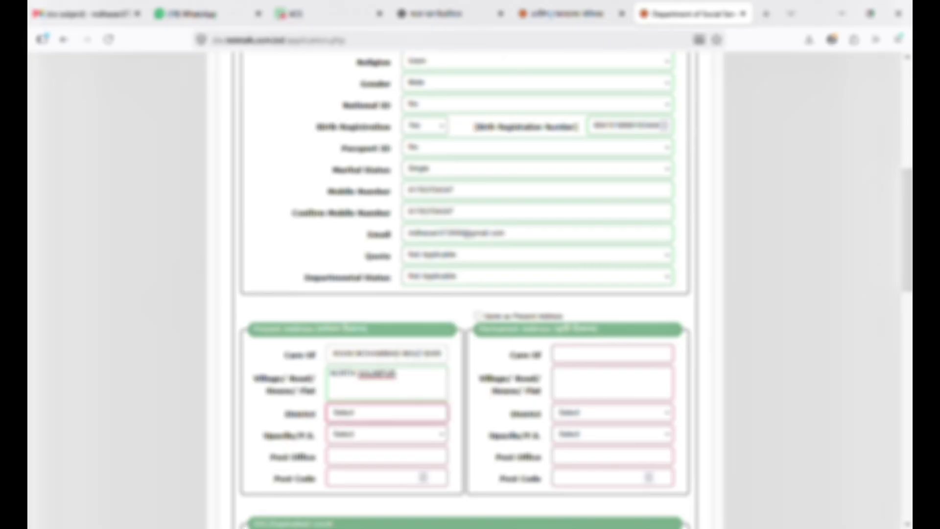
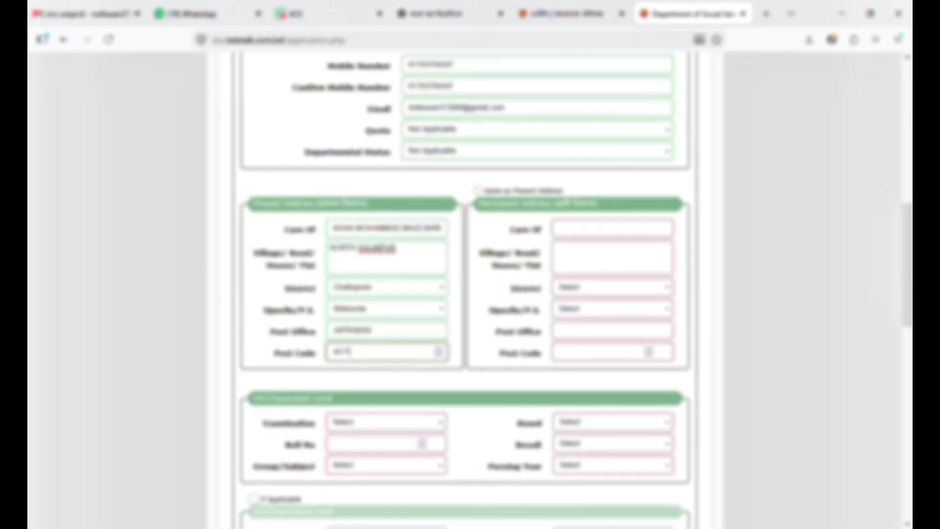
pyautogui.click(478, 191)
pyautogui.scroll(-1, 503, 277)
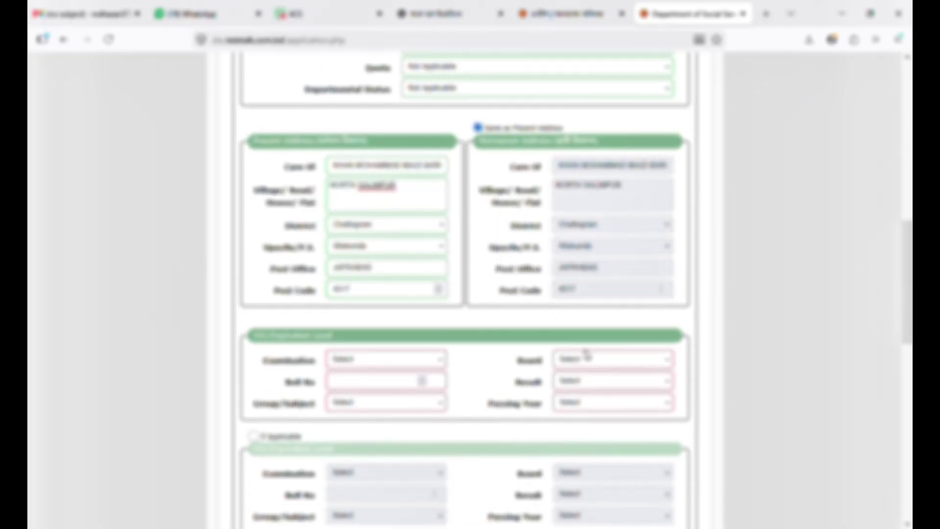